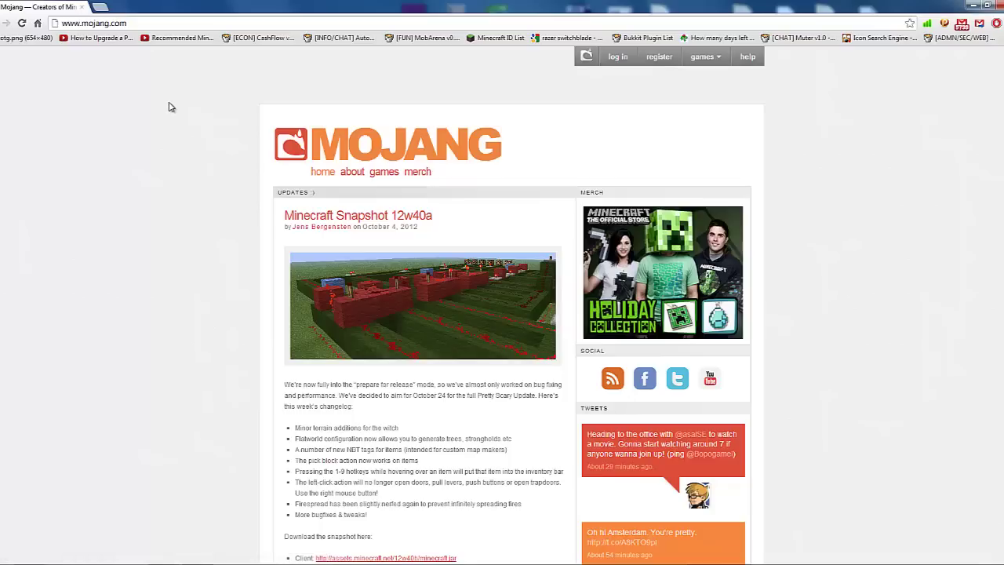
# - Download the 12w40b client and server jars from the Mojang site, keeping both despite warnings
pyautogui.scroll(-2, 51, 308)
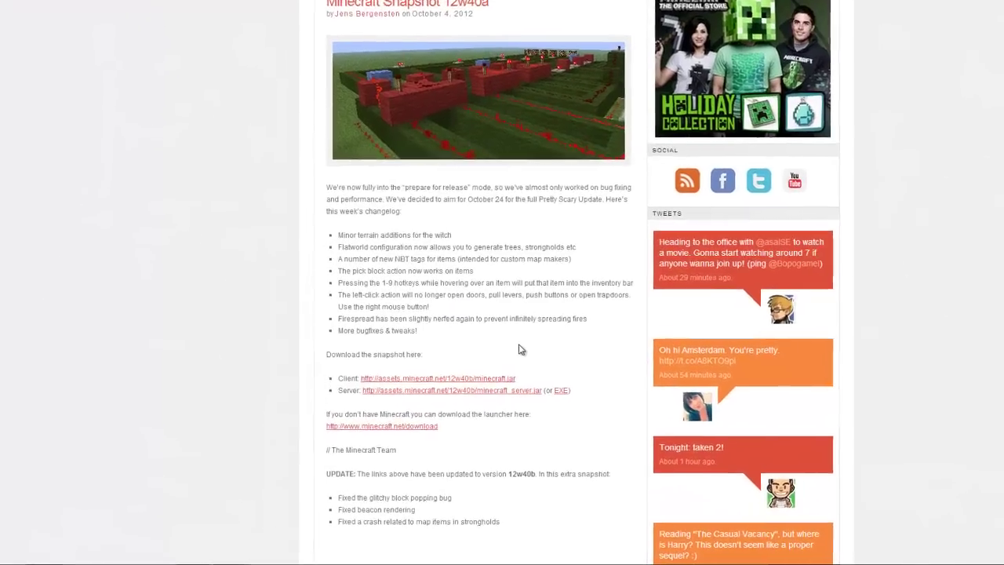
pyautogui.click(488, 369)
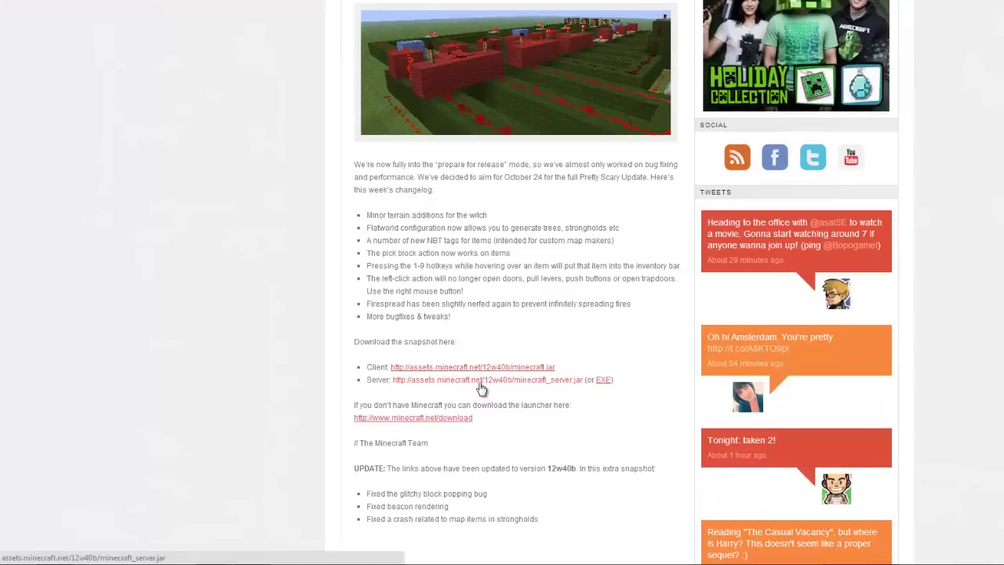
pyautogui.click(481, 384)
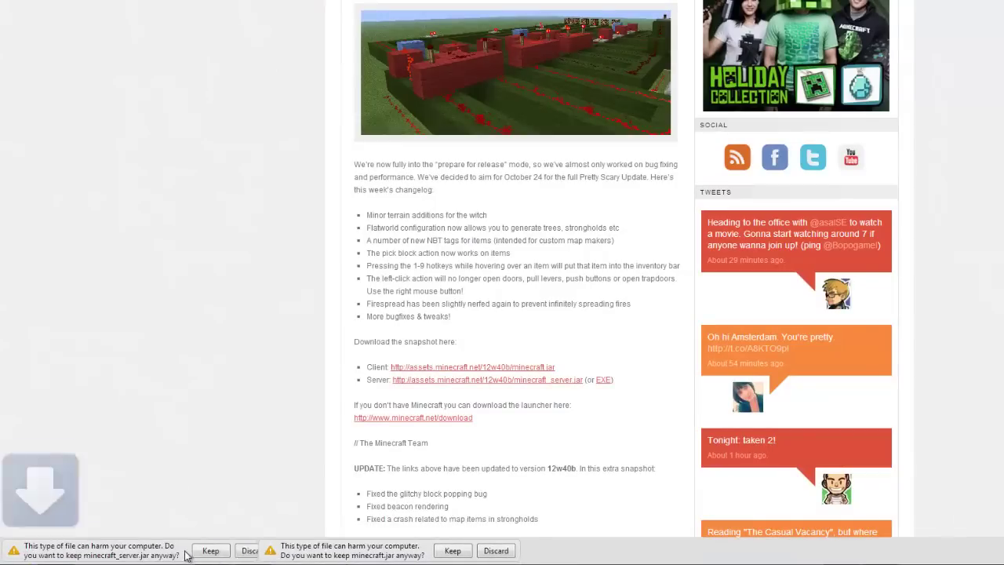
pyautogui.click(207, 550)
pyautogui.click(329, 552)
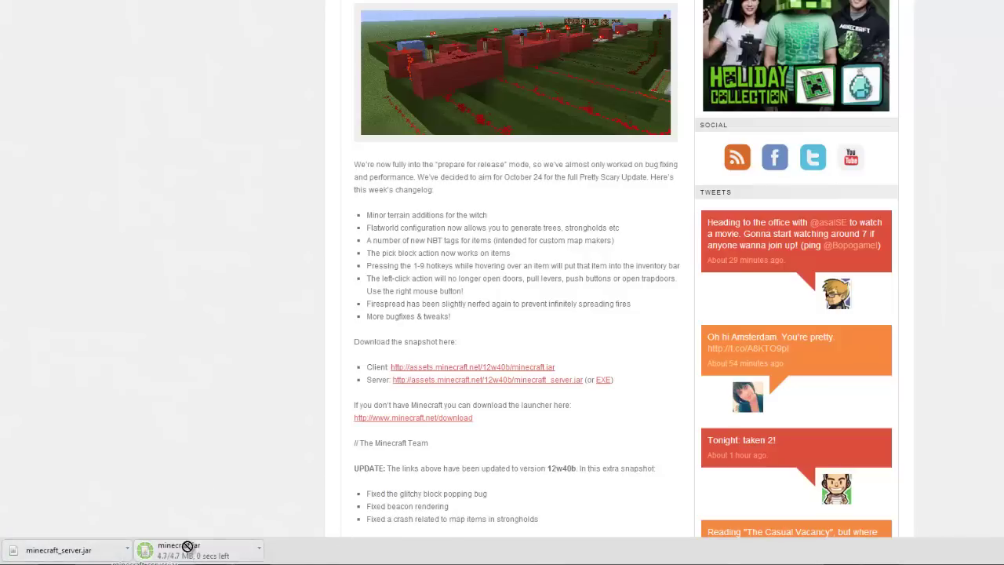
# - Move both downloaded jars into the Minecraft library's Snapshots folder and open it to check
pyautogui.moveTo(59, 550); pyautogui.dragTo(424, 231)
pyautogui.moveTo(195, 550); pyautogui.dragTo(451, 561)
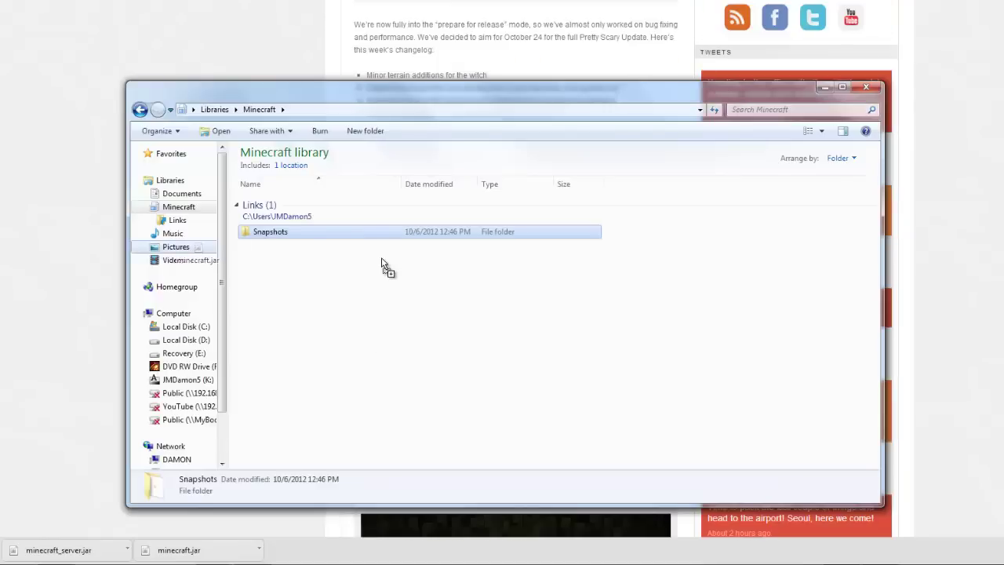
pyautogui.moveTo(199, 249)
pyautogui.mouseDown()
pyautogui.moveTo(365, 243)
pyautogui.moveTo(354, 233)
pyautogui.mouseUp()
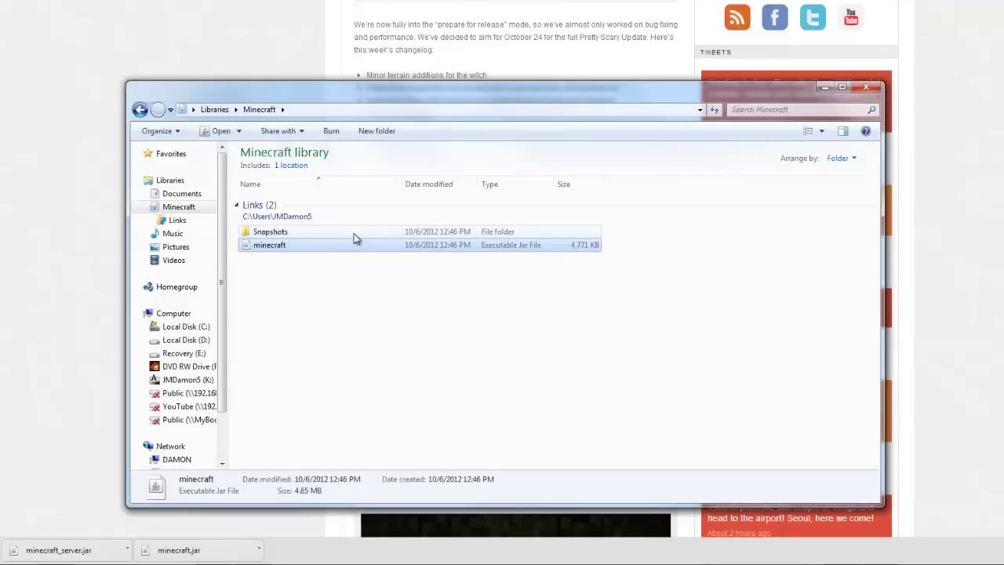
pyautogui.doubleClick(354, 233)
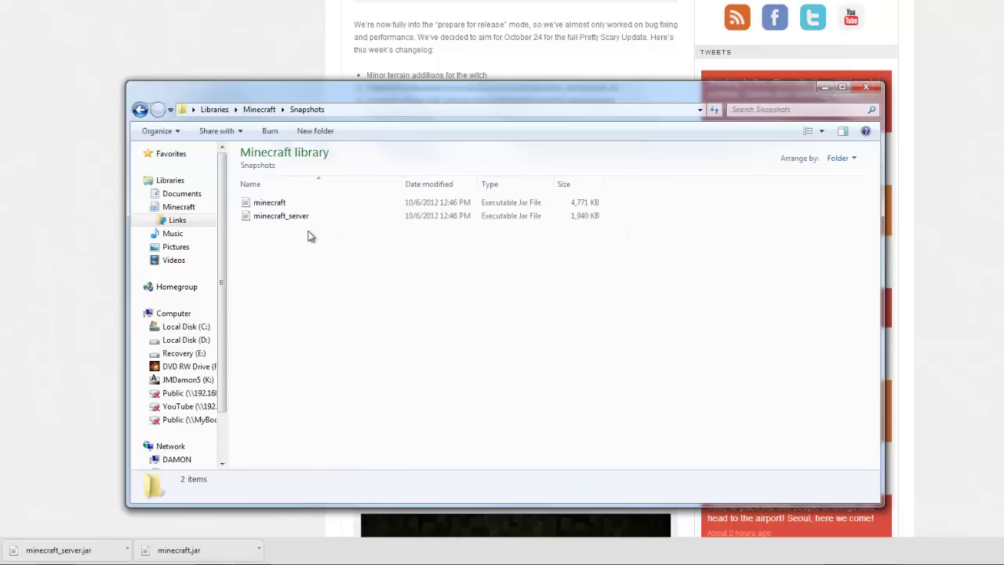
# - Open the AppData Roaming .minecraft folder snapped right, with Snapshots snapped left
pyautogui.press('super')
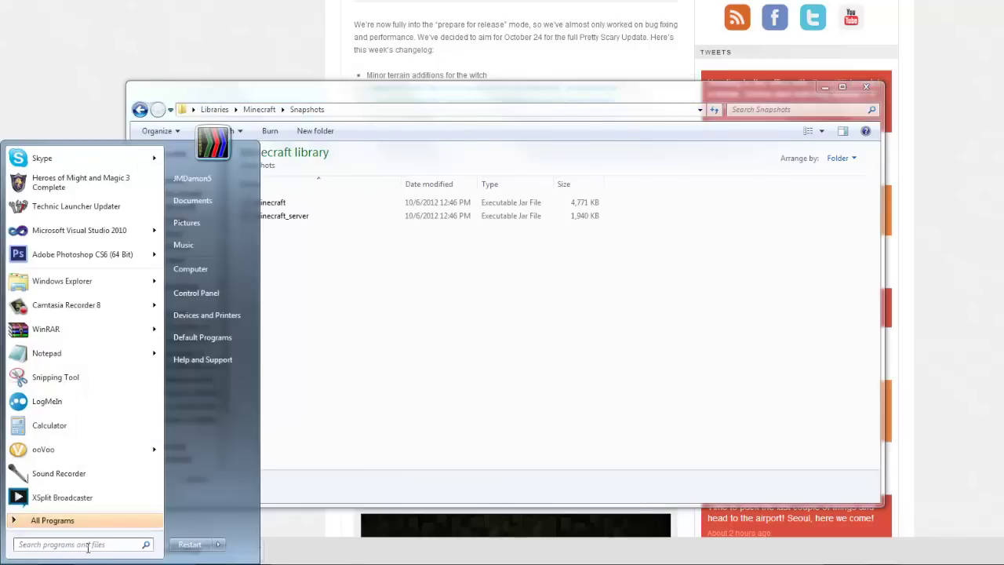
pyautogui.write('%')
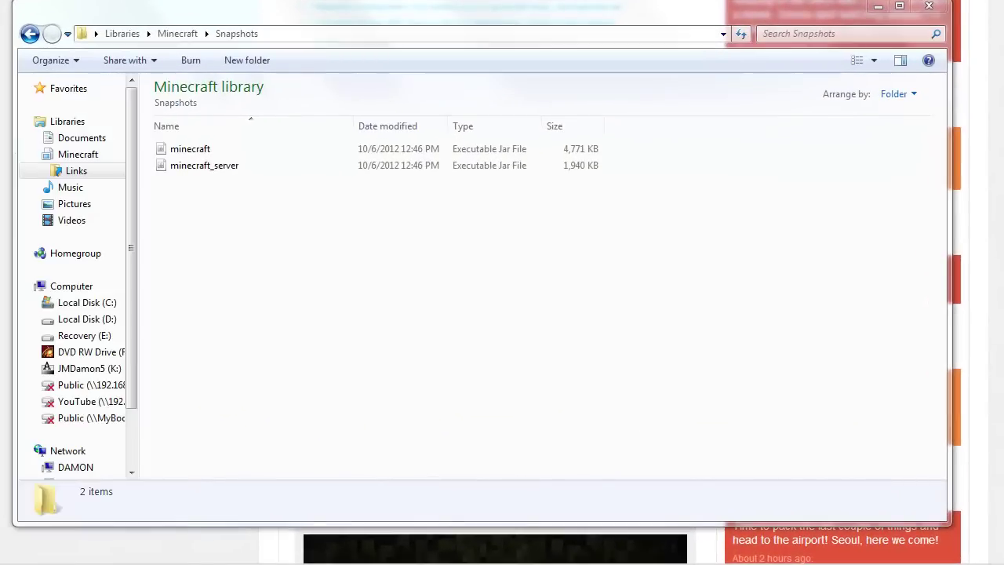
pyautogui.scroll(-1, 596, 159)
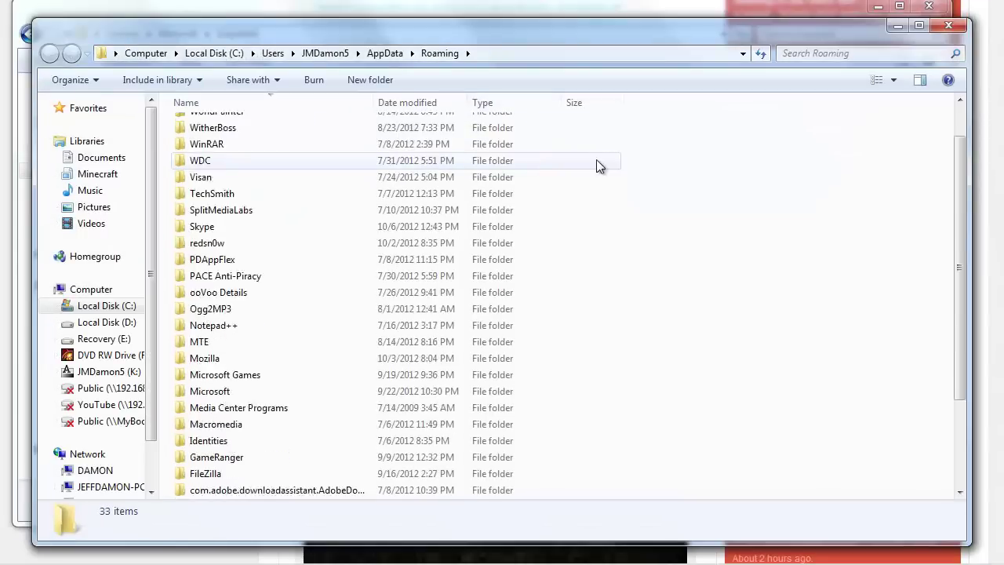
pyautogui.scroll(-3, 597, 159)
pyautogui.click(213, 493)
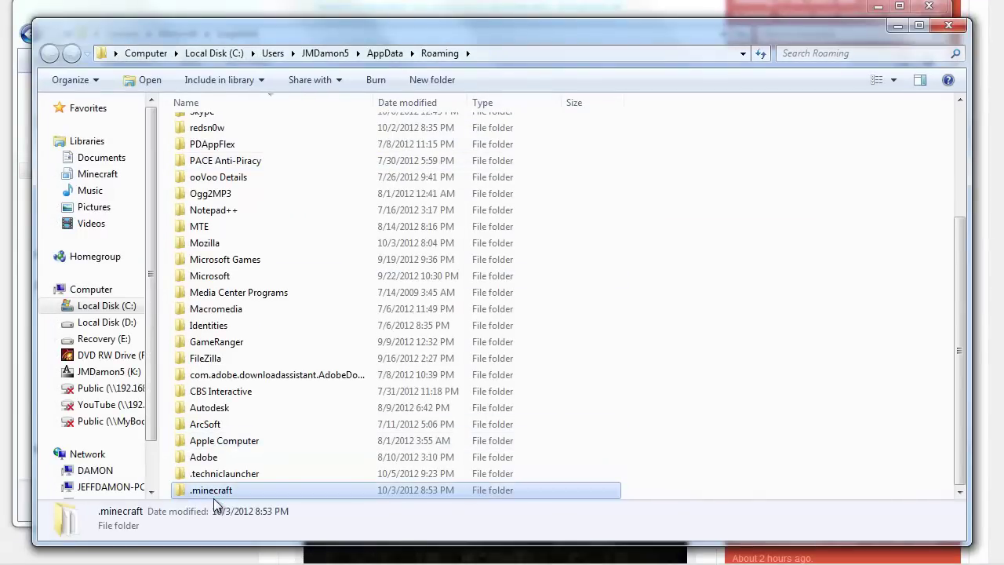
pyautogui.doubleClick(213, 493)
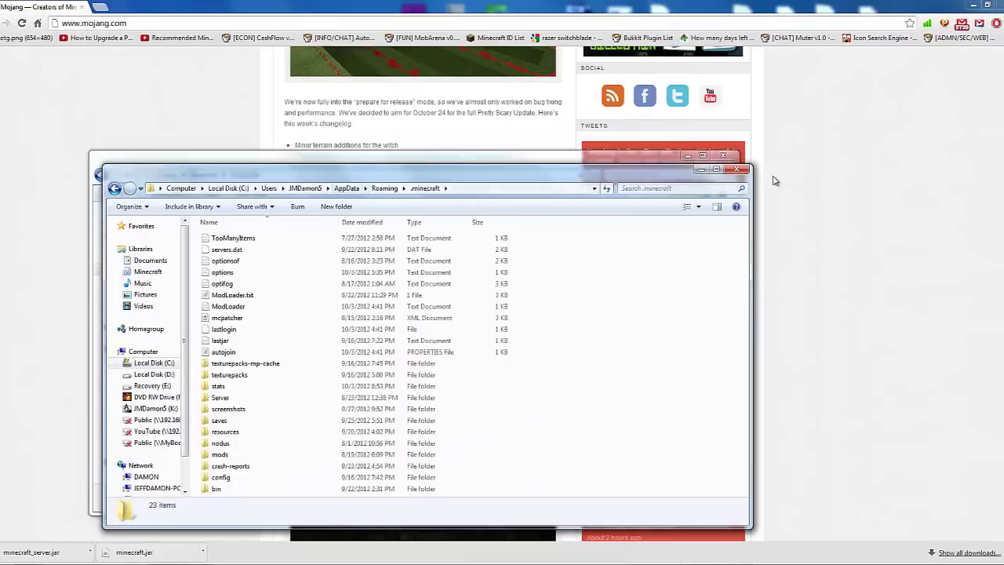
pyautogui.press('super+Right')
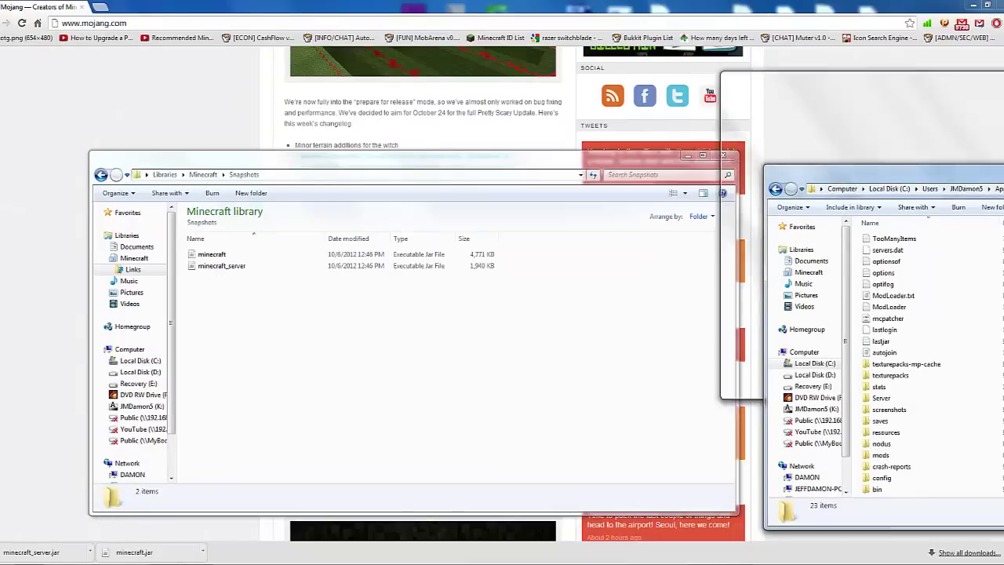
pyautogui.moveTo(452, 164); pyautogui.dragTo(0, 189)
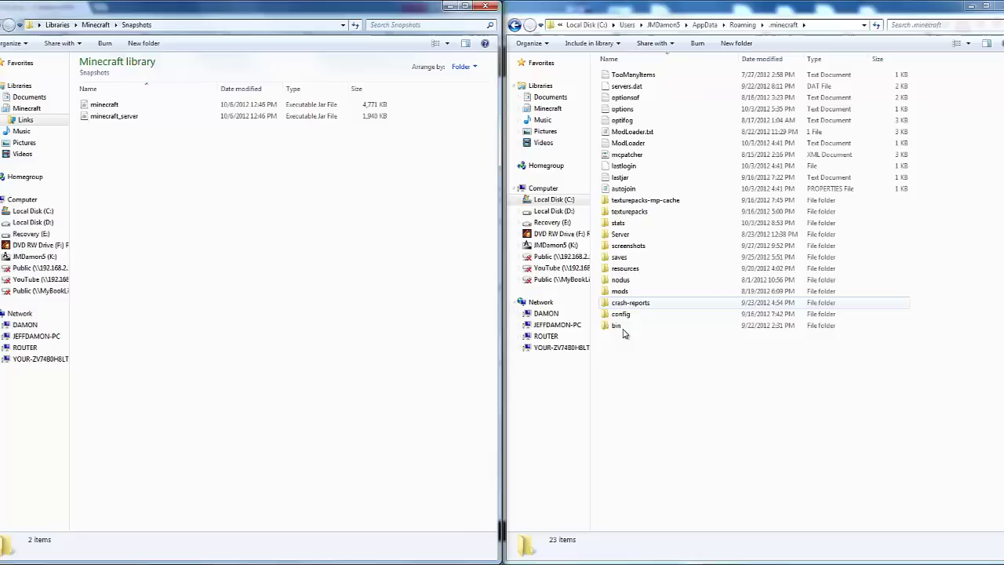
# - Delete the old minecraft_server jar from the .minecraft Server folder
pyautogui.doubleClick(624, 235)
pyautogui.click(640, 76)
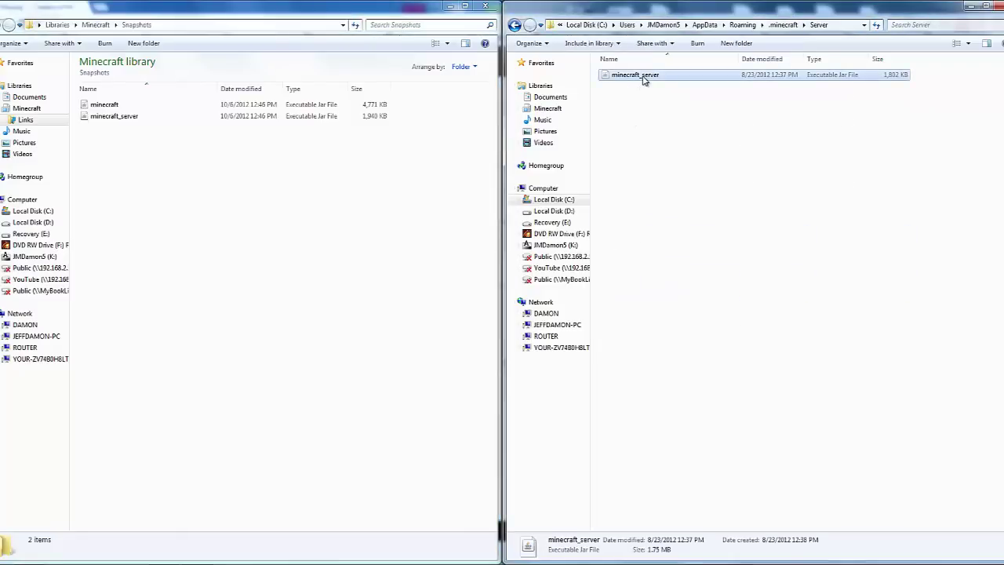
pyautogui.rightClick(641, 76)
pyautogui.click(669, 253)
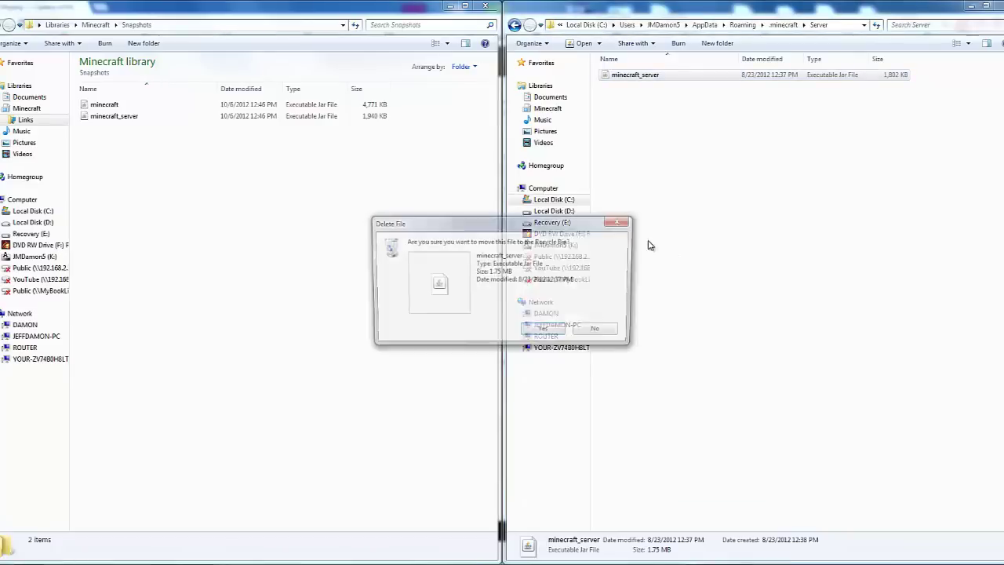
pyautogui.click(543, 330)
# - Move the new minecraft_server jar from Snapshots into the Server folder
pyautogui.click(176, 121)
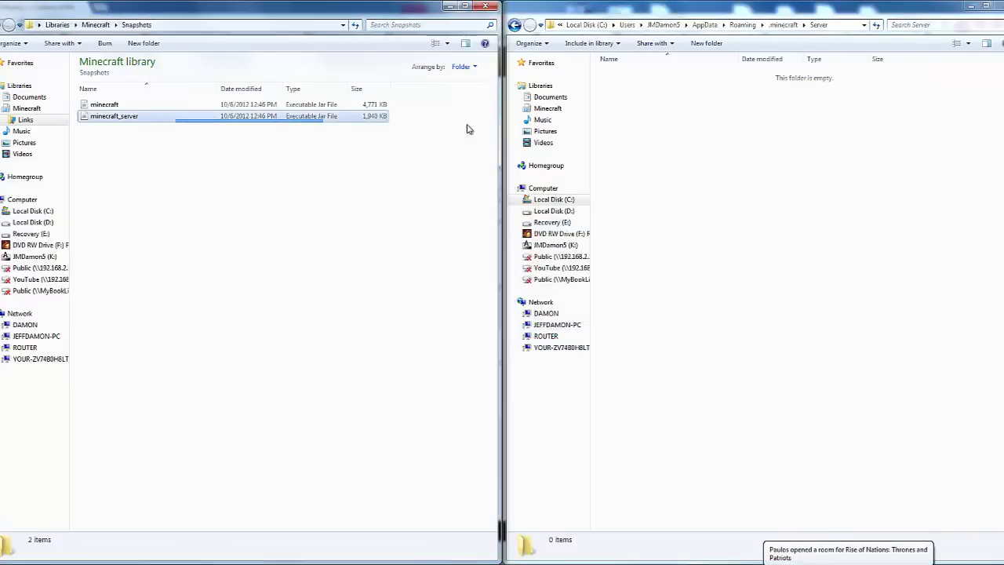
pyautogui.moveTo(323, 121); pyautogui.dragTo(765, 138)
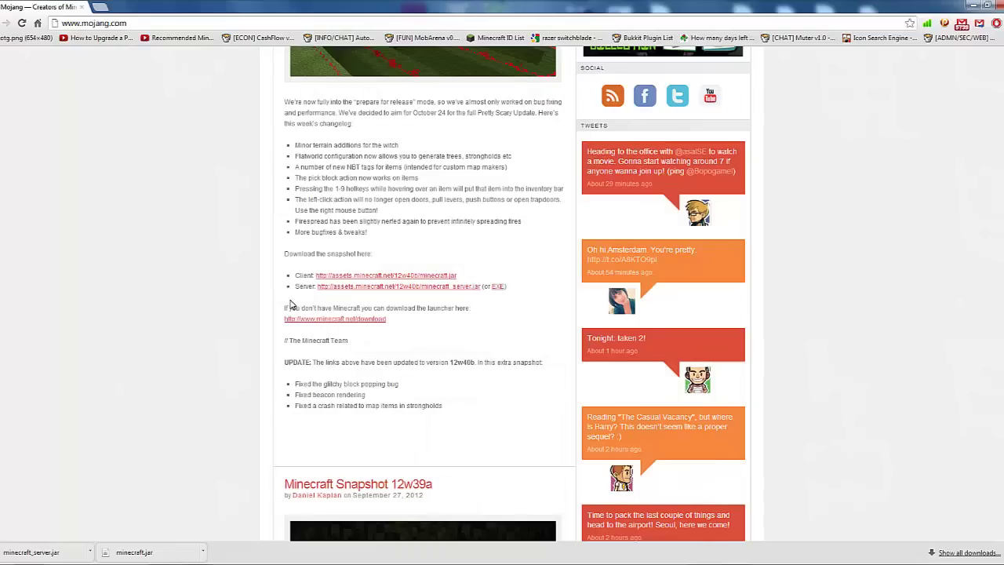
pyautogui.scroll(4, 290, 305)
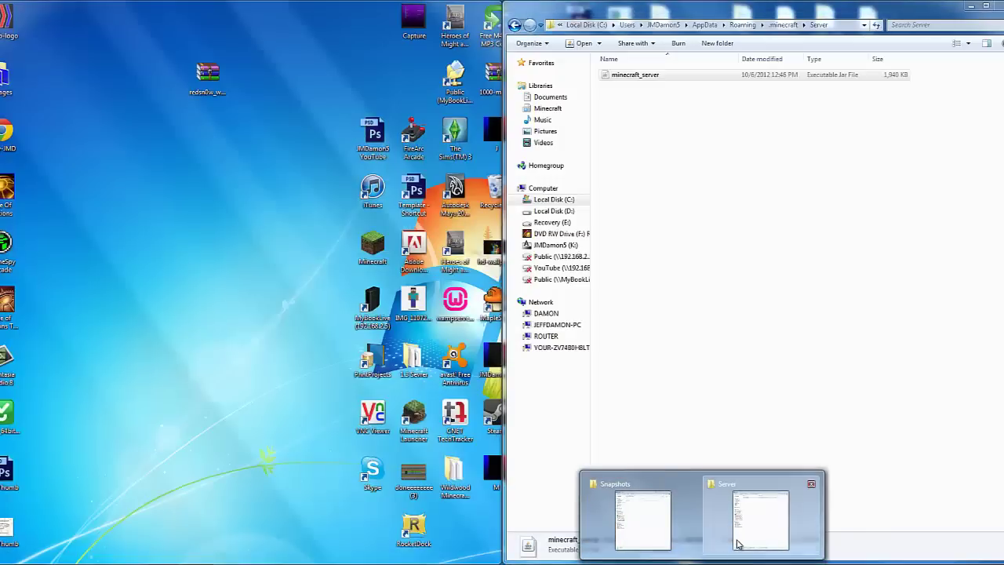
# - Bring the Snapshots window back and open the bin folder inside .minecraft
pyautogui.click(737, 542)
pyautogui.click(646, 514)
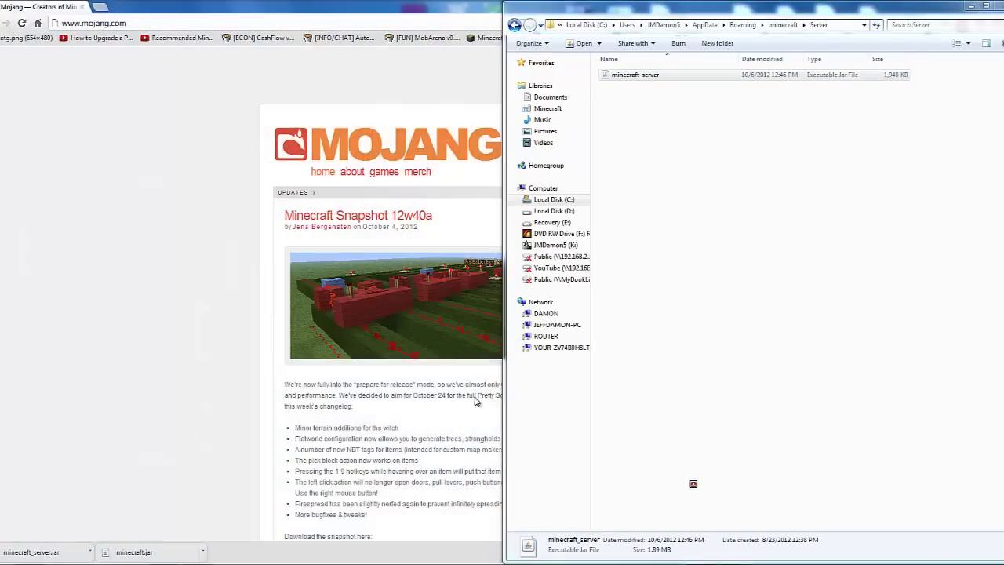
pyautogui.click(514, 24)
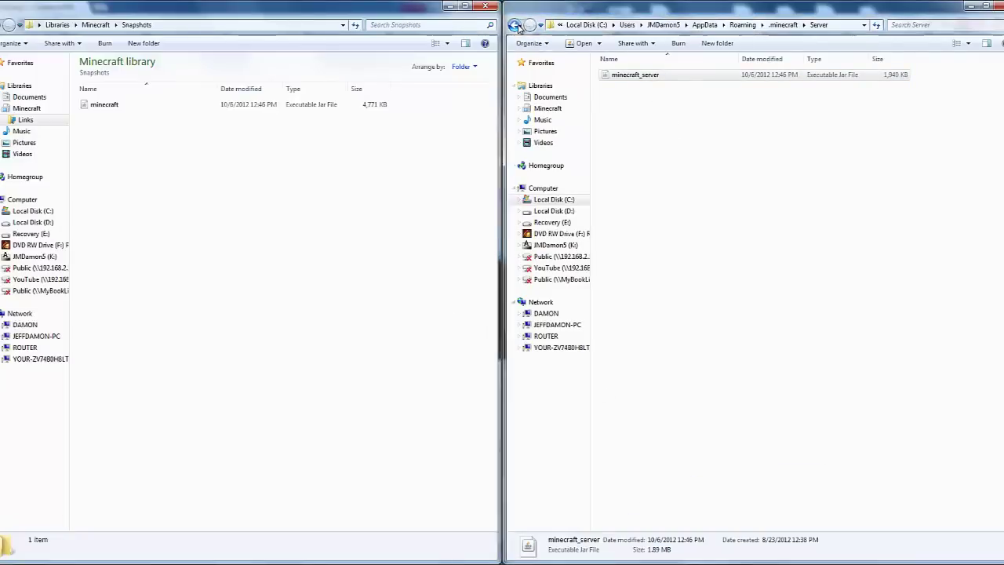
pyautogui.doubleClick(638, 328)
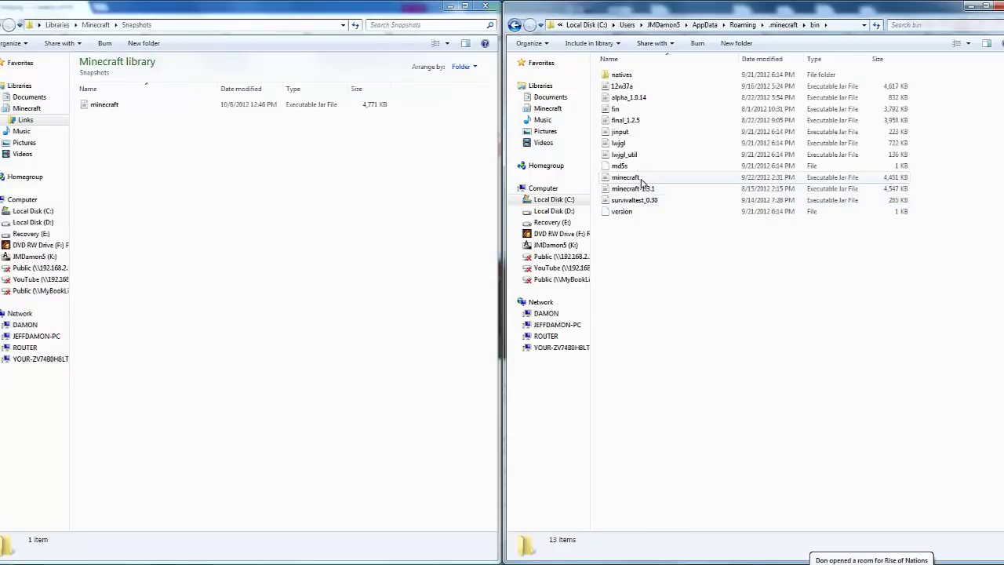
# - Replace bin's old minecraft jar with the new 4,771 KB one from Snapshots
pyautogui.rightClick(640, 178)
pyautogui.rightClick(613, 167)
pyautogui.click(613, 181)
pyautogui.rightClick(613, 181)
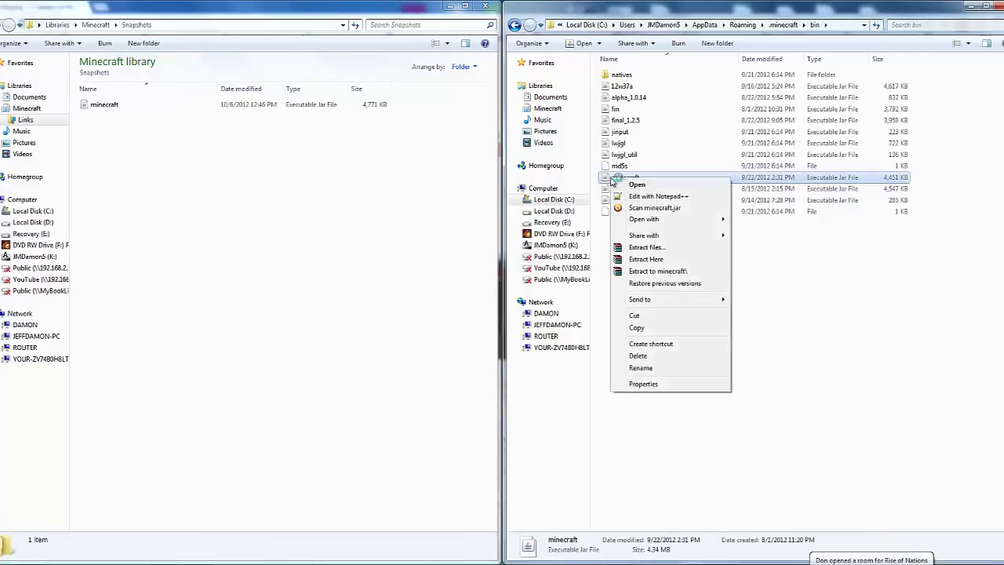
pyautogui.click(628, 171)
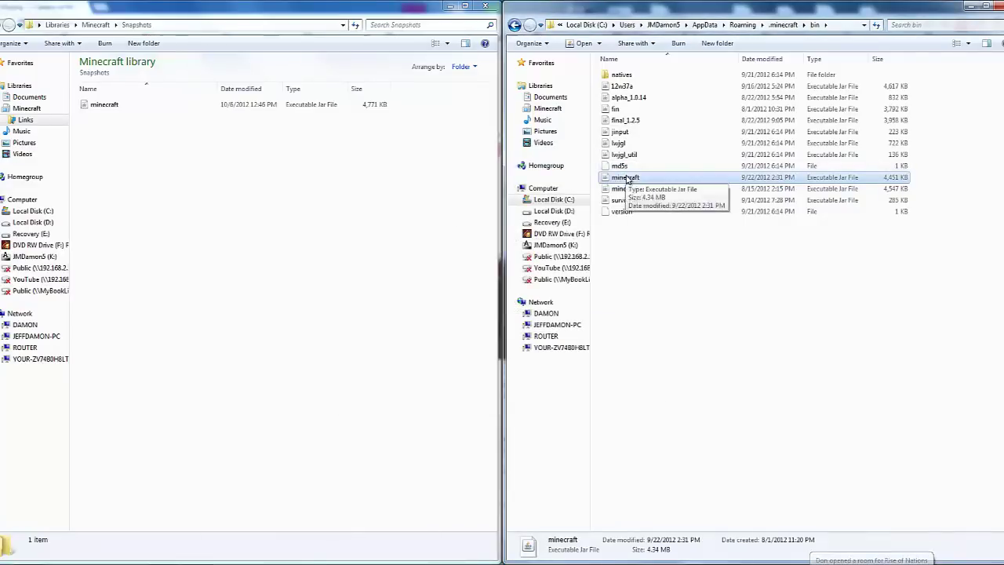
pyautogui.rightClick(624, 176)
pyautogui.click(655, 354)
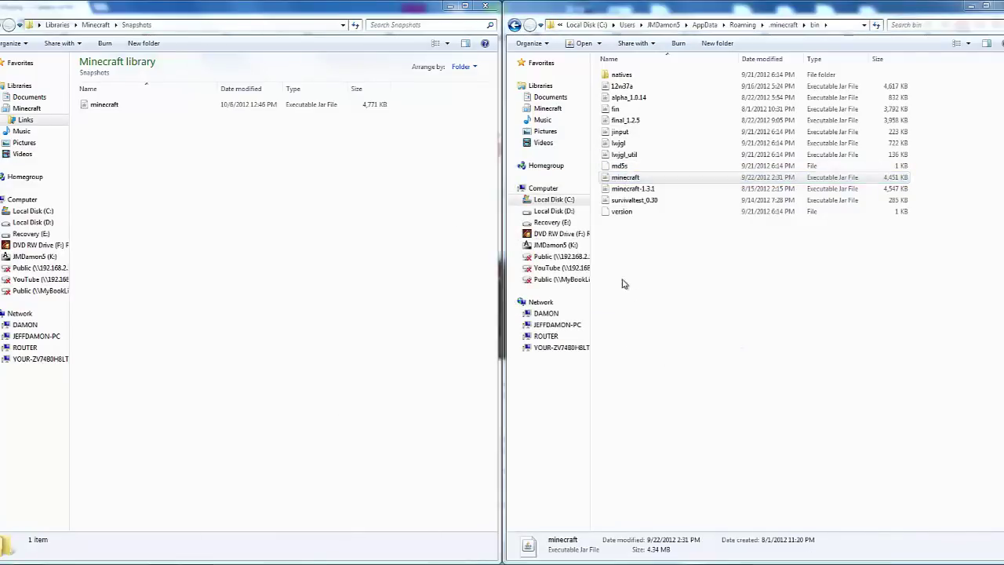
pyautogui.click(538, 330)
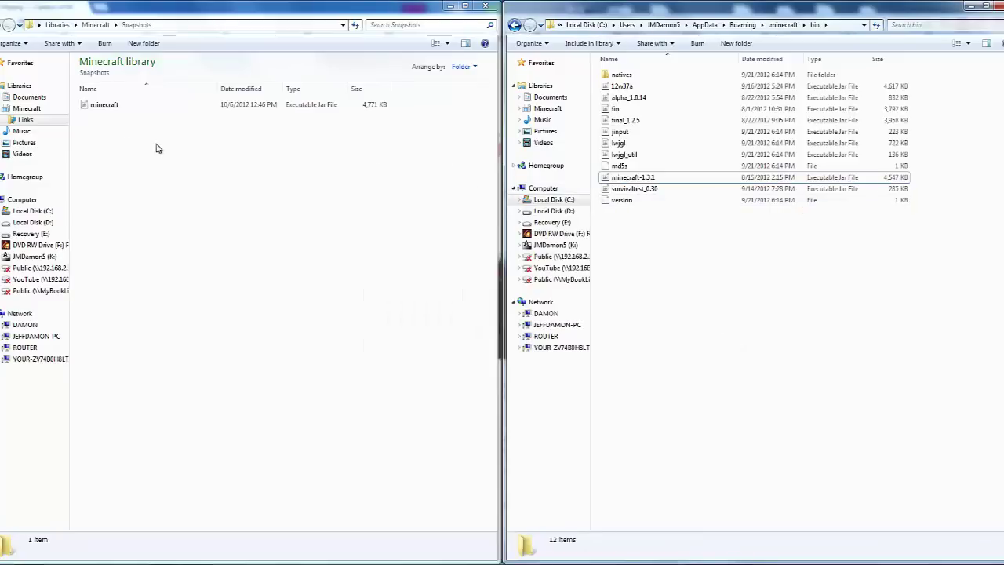
pyautogui.click(124, 108)
pyautogui.moveTo(251, 105); pyautogui.dragTo(746, 450)
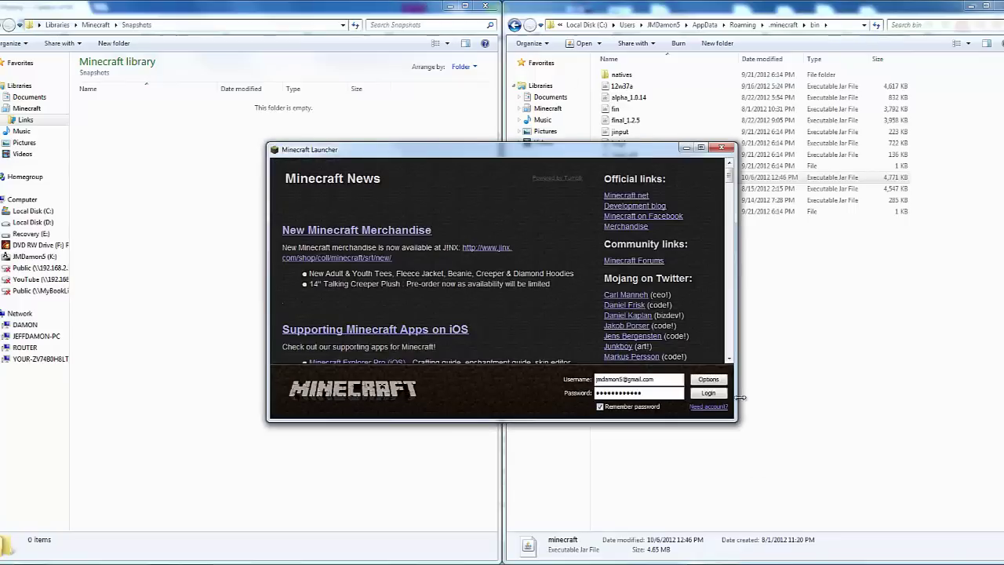
# - Log in through the Minecraft Launcher with the saved credentials to start 12w40b
pyautogui.click(705, 394)
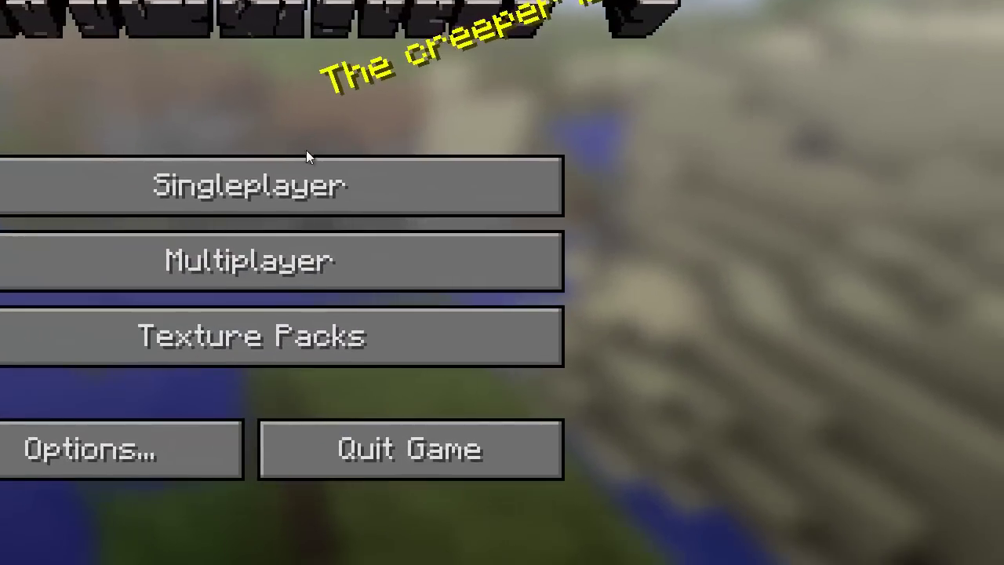
# - Create a new singleplayer world named 'NEw' with its game mode switched to Hardcore
pyautogui.click(320, 176)
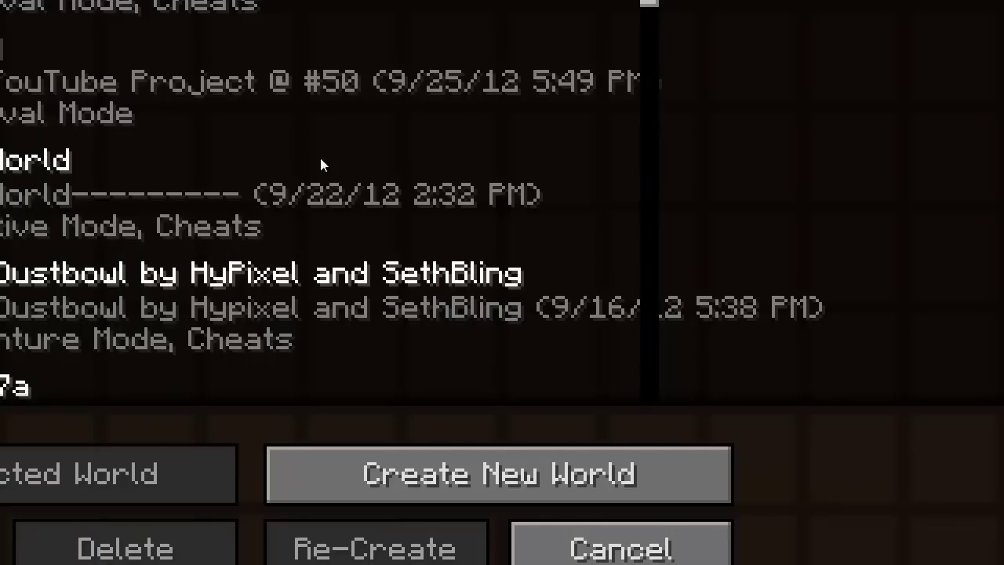
pyautogui.click(481, 451)
pyautogui.press('BackSpace')
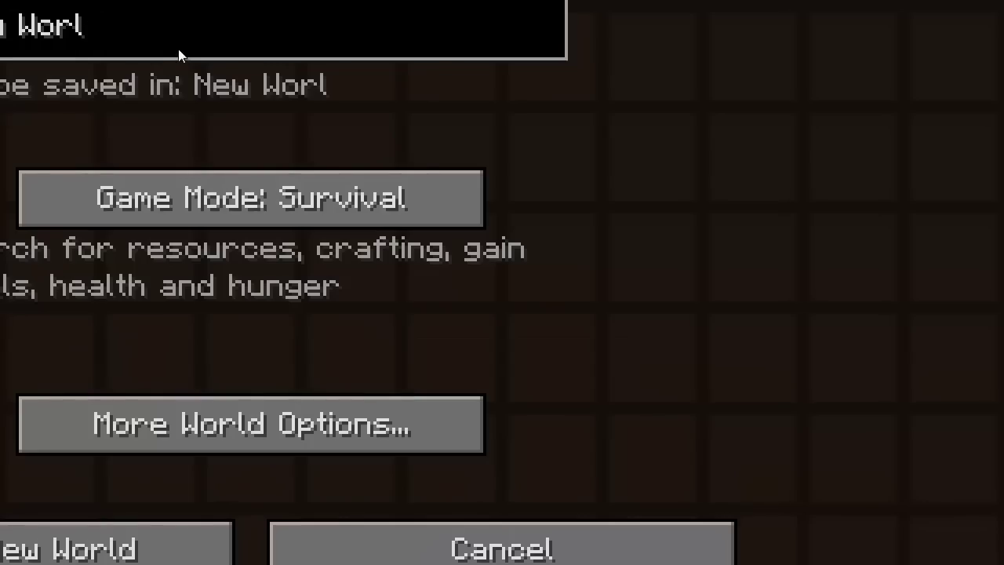
pyautogui.press('BackSpace')
pyautogui.press('BackSpace')
pyautogui.press('BackSpace')
pyautogui.press('BackSpace')
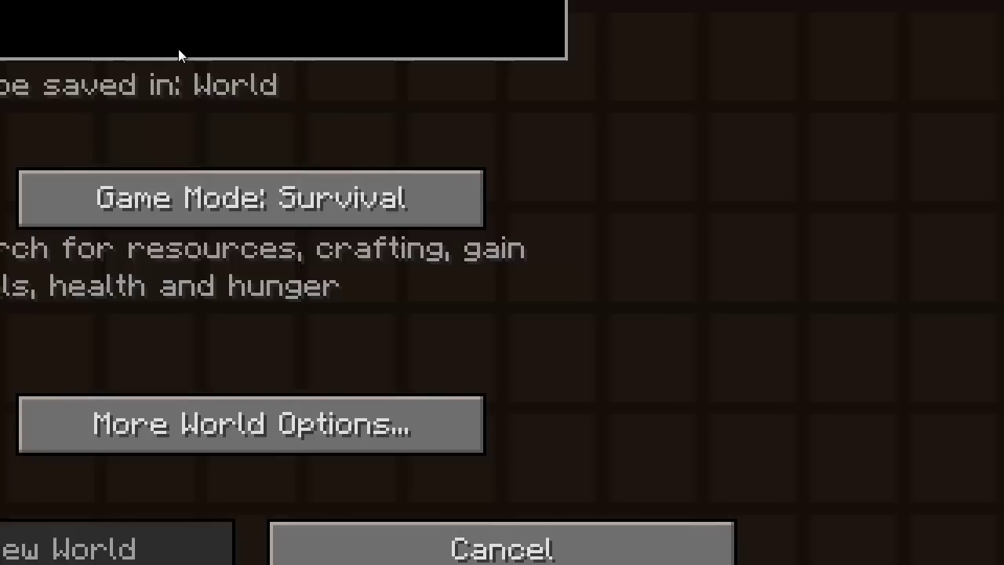
pyautogui.write('NEw')
pyautogui.click(288, 202)
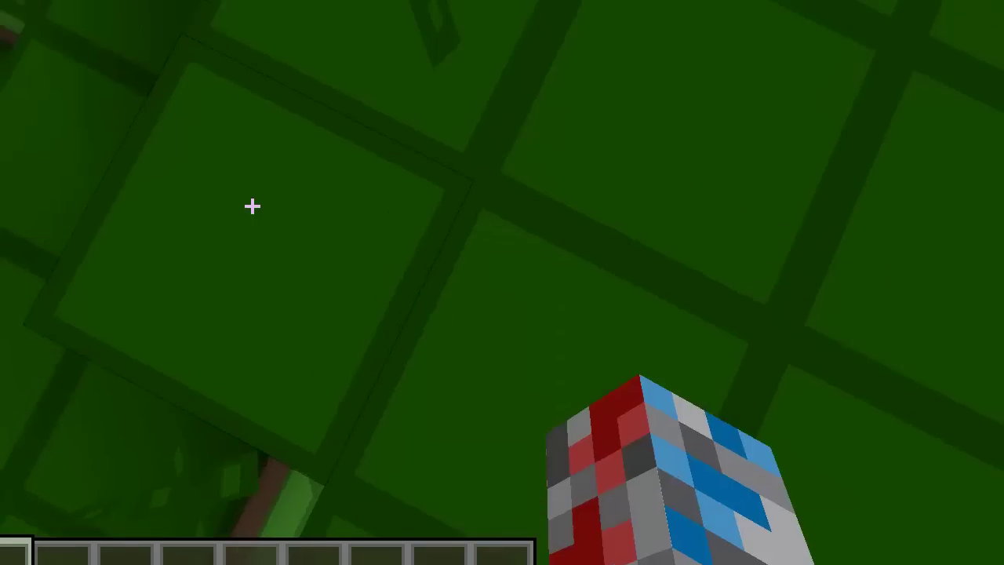
# - Browse the creative Decoration, Redstone, Transportation and Miscellaneous categories
pyautogui.press('e')
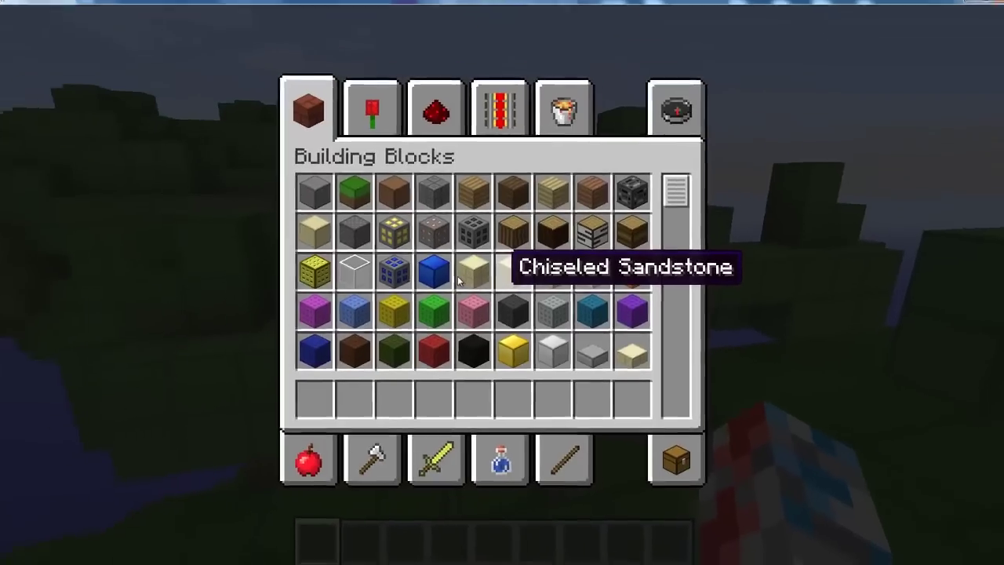
pyautogui.scroll(-4, 463, 281)
pyautogui.scroll(-3, 463, 281)
pyautogui.scroll(-3, 466, 284)
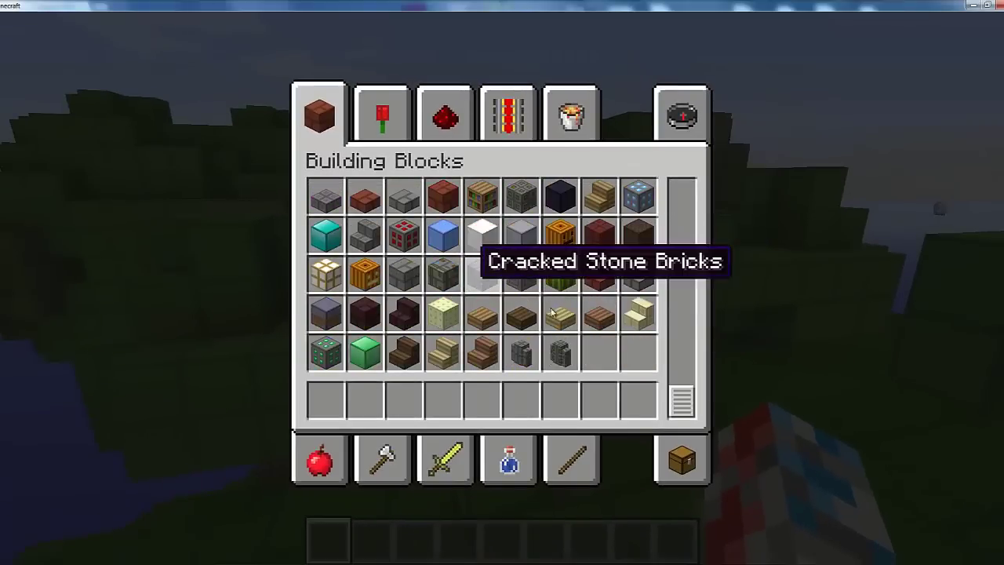
pyautogui.click(383, 117)
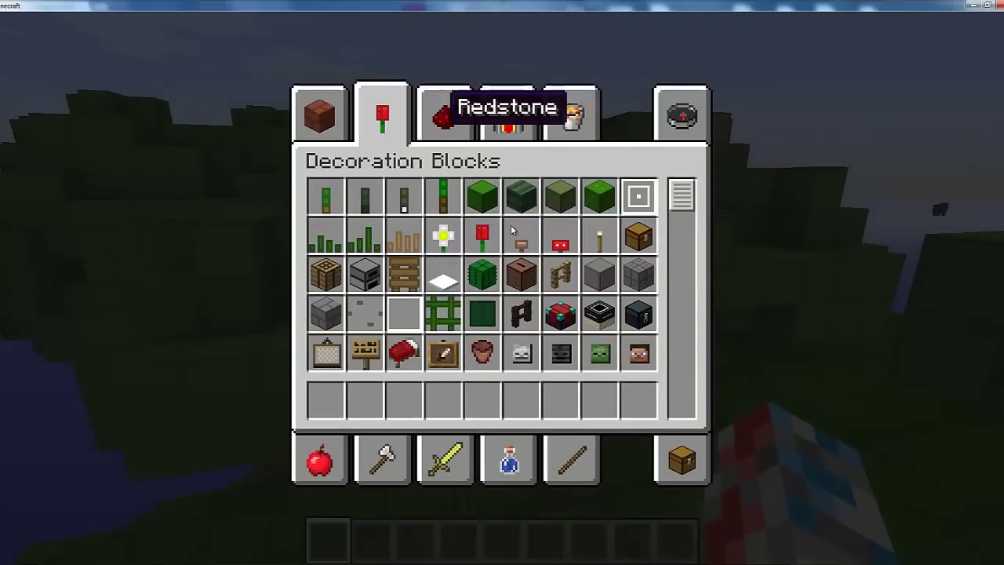
pyautogui.scroll(-1, 511, 230)
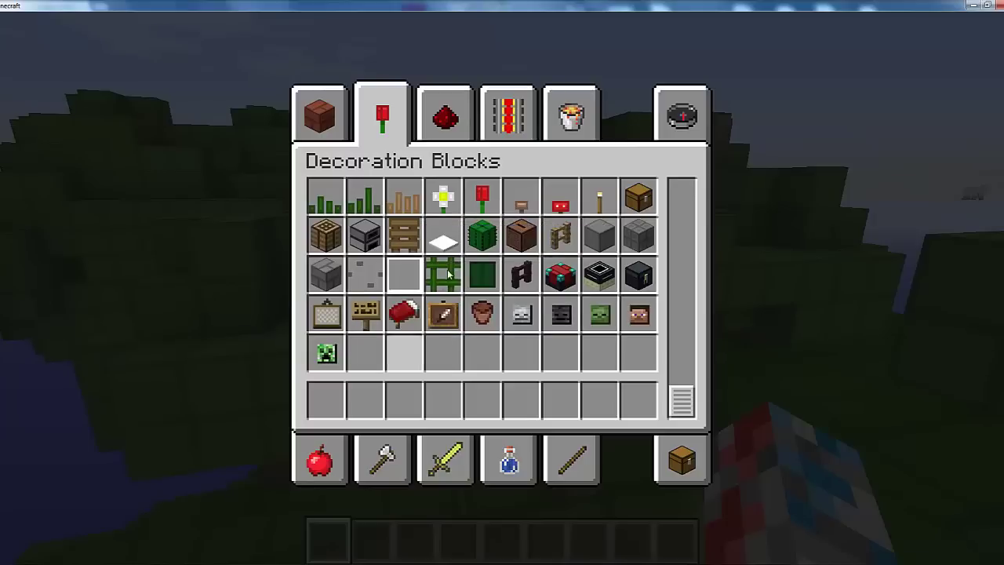
pyautogui.click(469, 116)
pyautogui.click(518, 116)
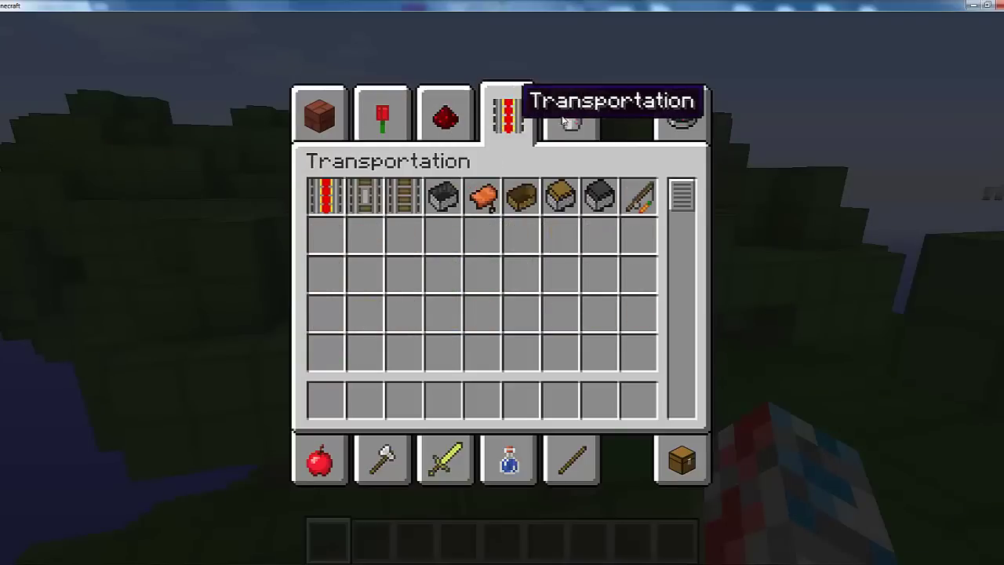
pyautogui.click(623, 127)
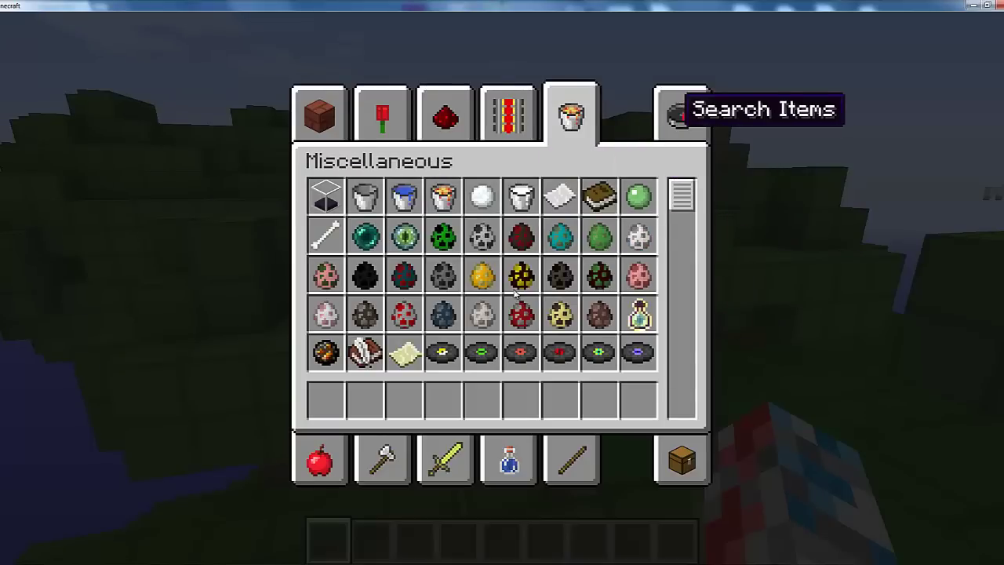
# - Scroll the Search Items list to its end, past spawn eggs, emeralds, carrots, mob heads and music discs
pyautogui.click(676, 118)
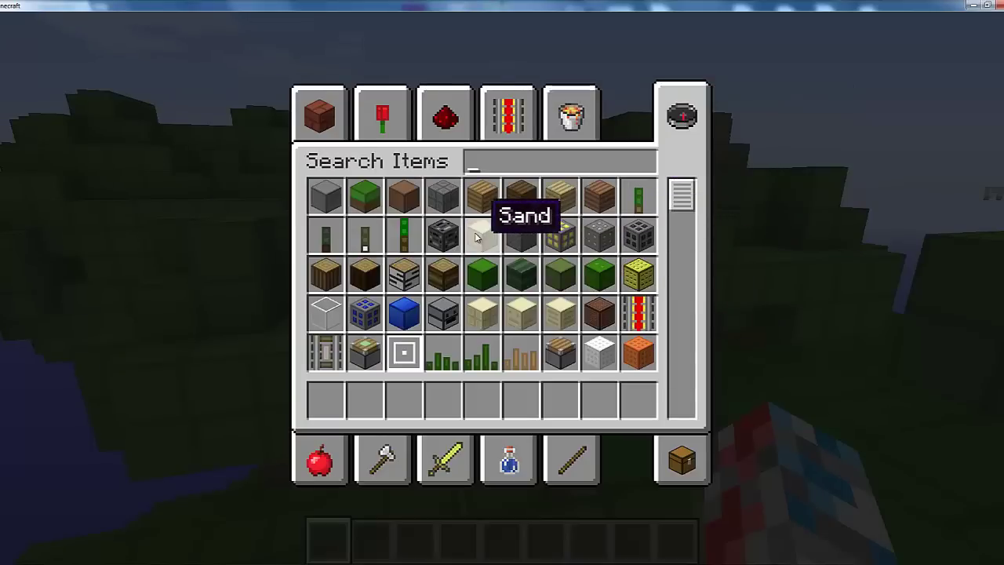
pyautogui.scroll(-1, 476, 237)
pyautogui.scroll(-1, 476, 237)
pyautogui.scroll(-1, 476, 237)
pyautogui.scroll(-2, 476, 237)
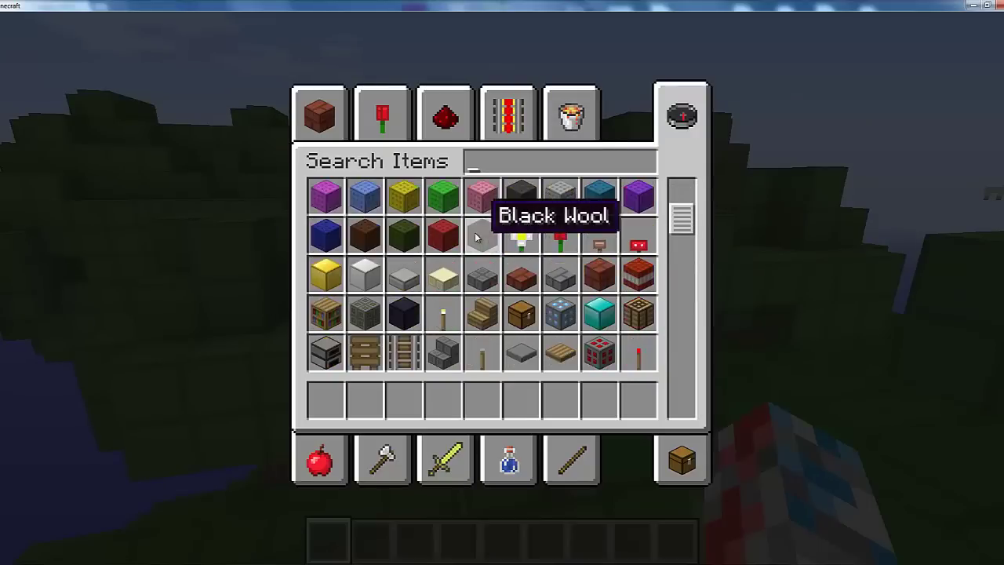
pyautogui.scroll(-1, 476, 237)
pyautogui.scroll(-3, 477, 237)
pyautogui.scroll(-2, 477, 237)
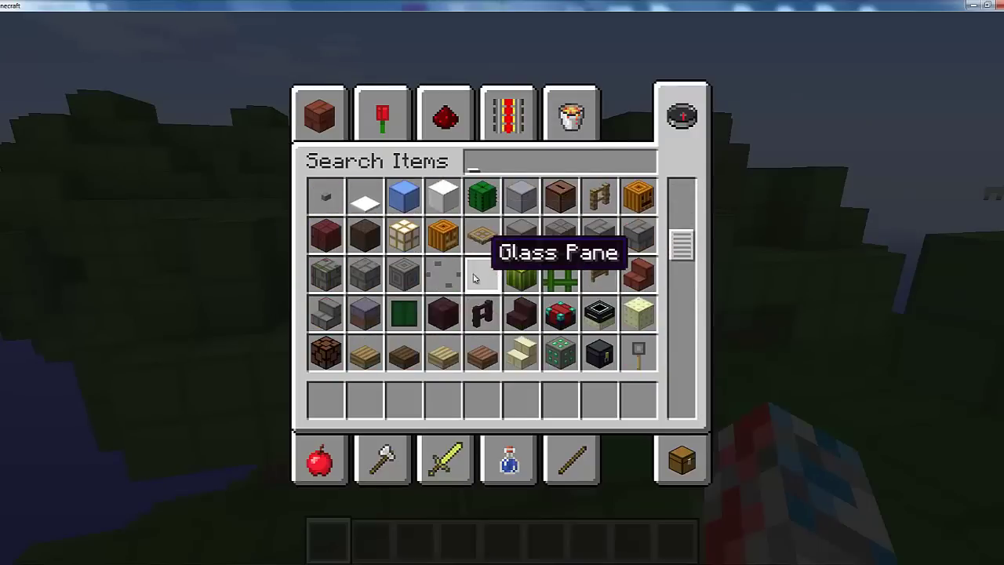
pyautogui.scroll(-2, 480, 278)
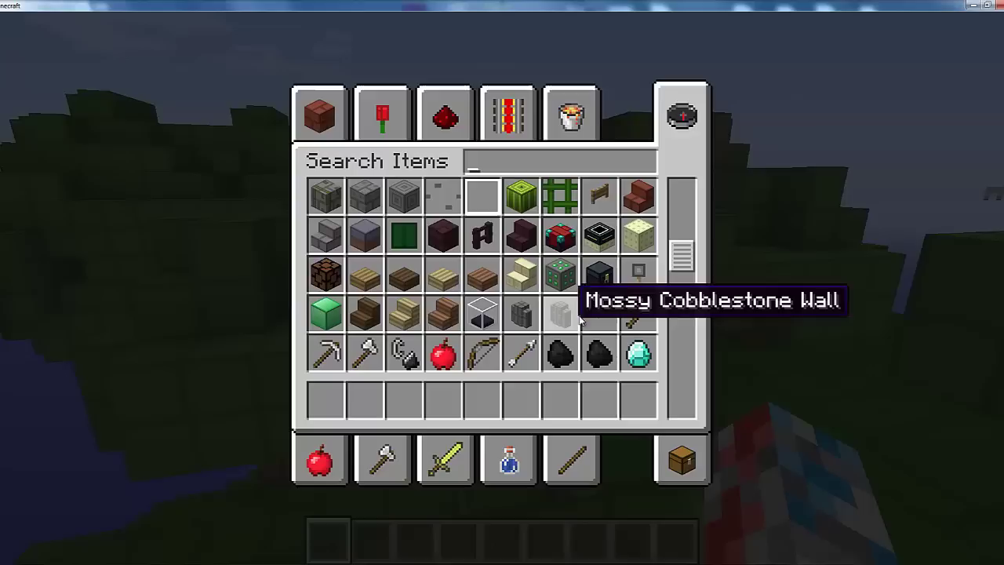
pyautogui.scroll(-1, 480, 318)
pyautogui.scroll(-3, 480, 318)
pyautogui.scroll(-4, 478, 310)
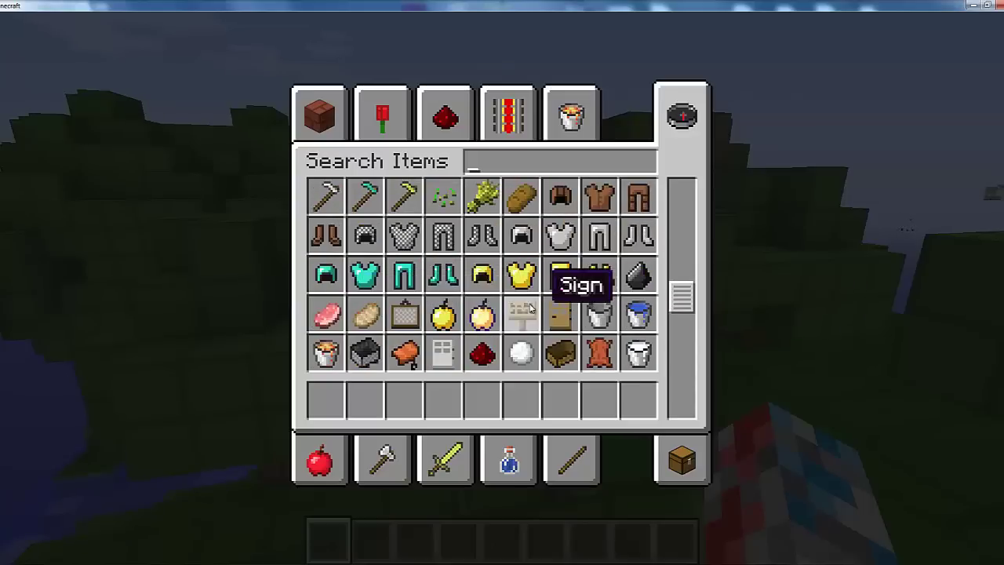
pyautogui.scroll(-4, 525, 310)
pyautogui.scroll(-3, 531, 308)
pyautogui.scroll(-3, 531, 309)
pyautogui.scroll(-2, 531, 306)
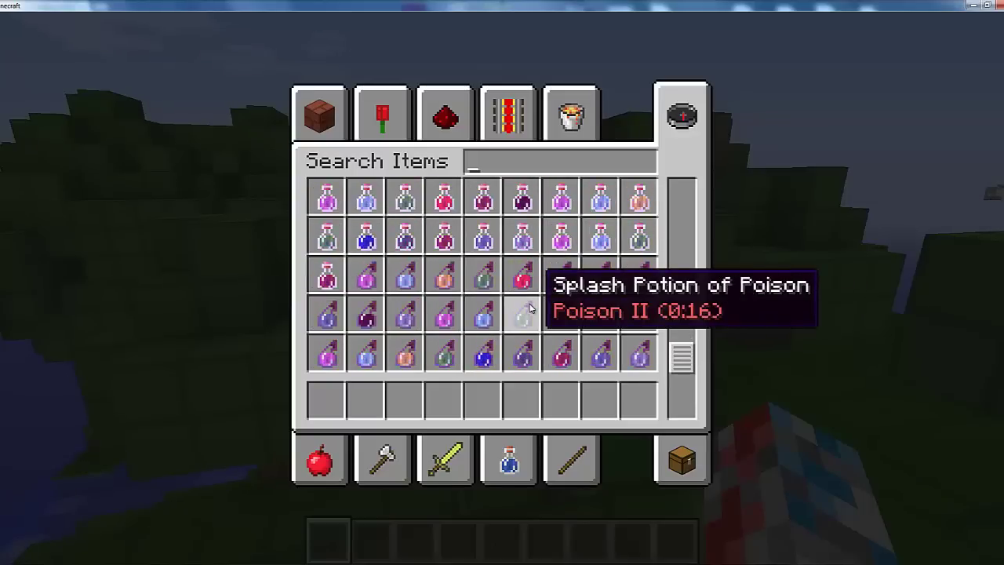
pyautogui.scroll(-2, 531, 305)
pyautogui.scroll(-3, 529, 303)
pyautogui.scroll(-2, 528, 303)
pyautogui.scroll(-2, 529, 303)
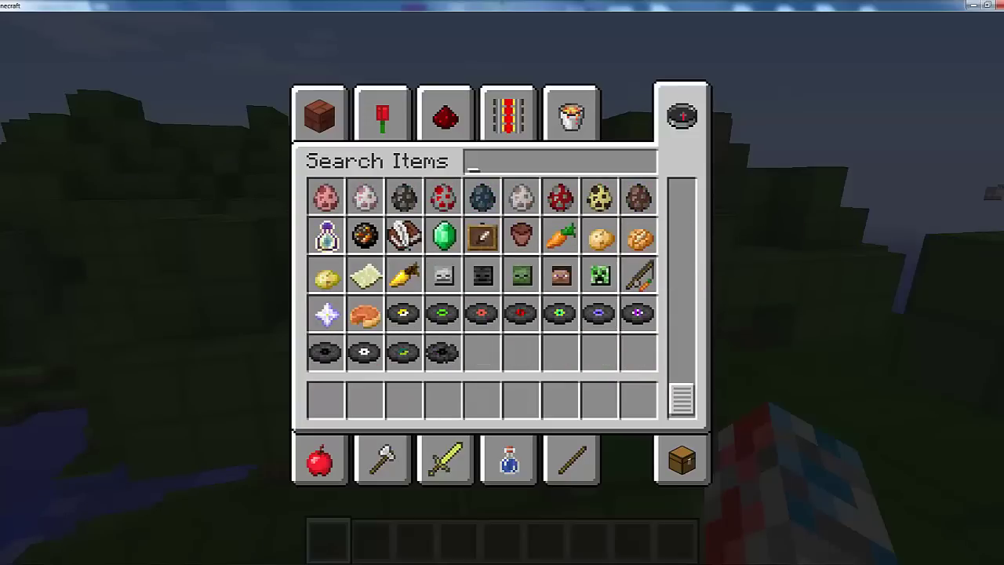
# - Close the inventory, fly over the world's hills, caves and coastline, then pause
pyautogui.press('Escape')
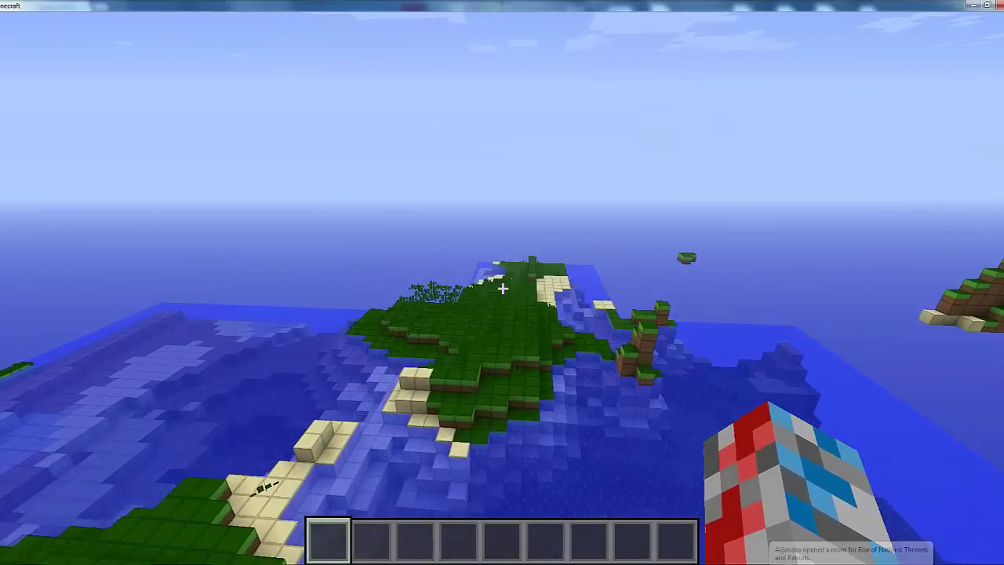
pyautogui.press('Escape')
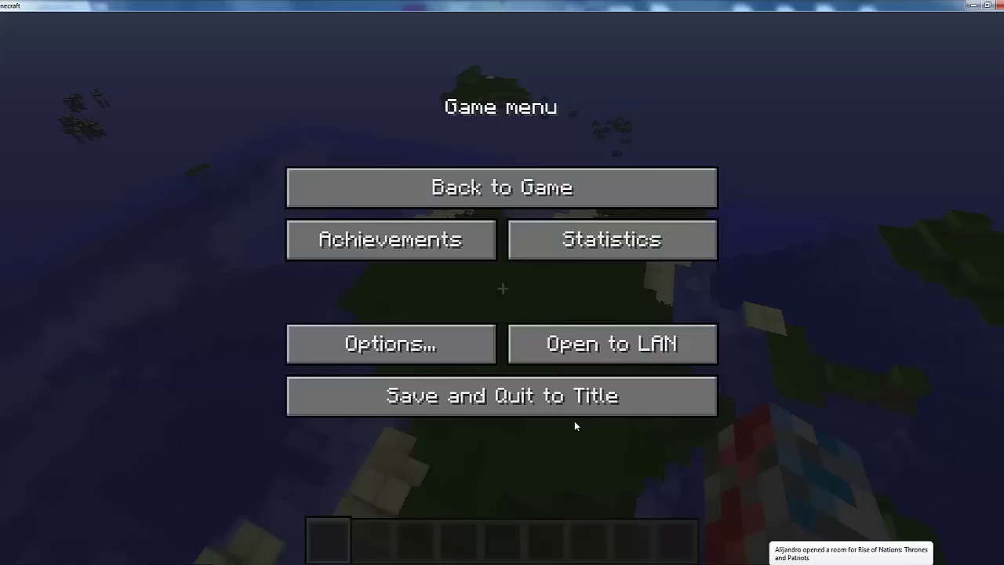
# - Save and quit to title, then begin a new world with World Type Superflat
pyautogui.click(595, 402)
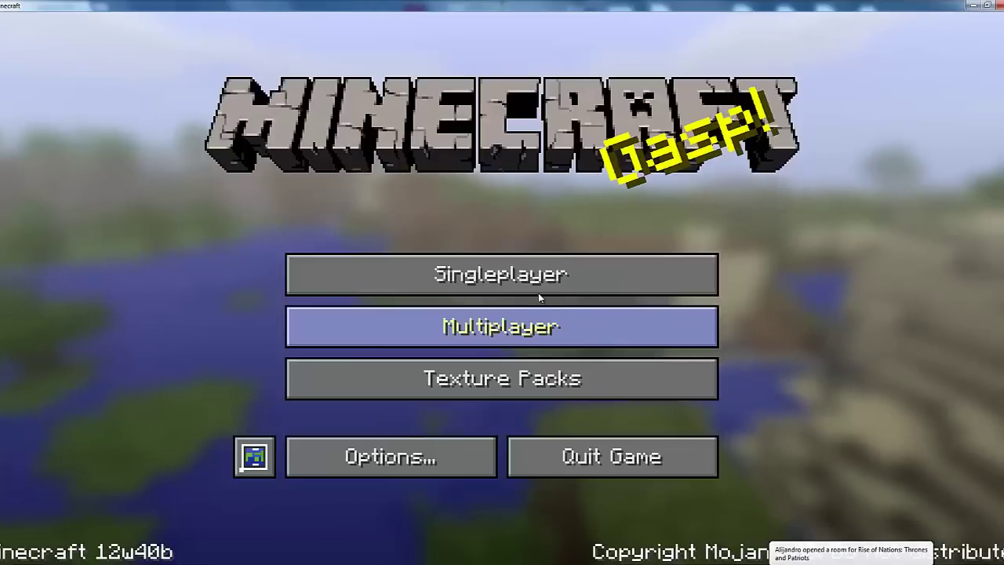
pyautogui.click(538, 276)
pyautogui.click(672, 473)
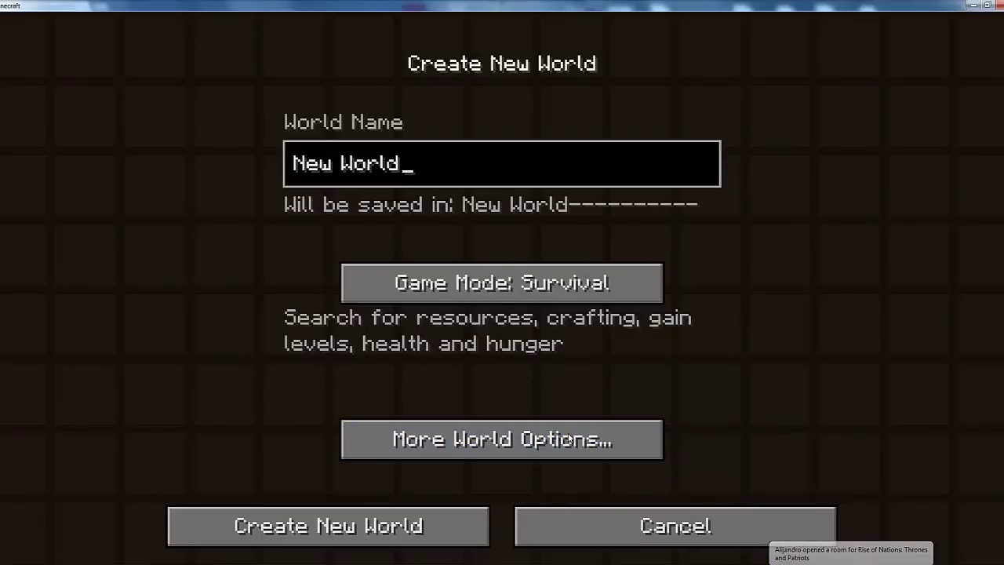
pyautogui.click(571, 438)
pyautogui.click(624, 255)
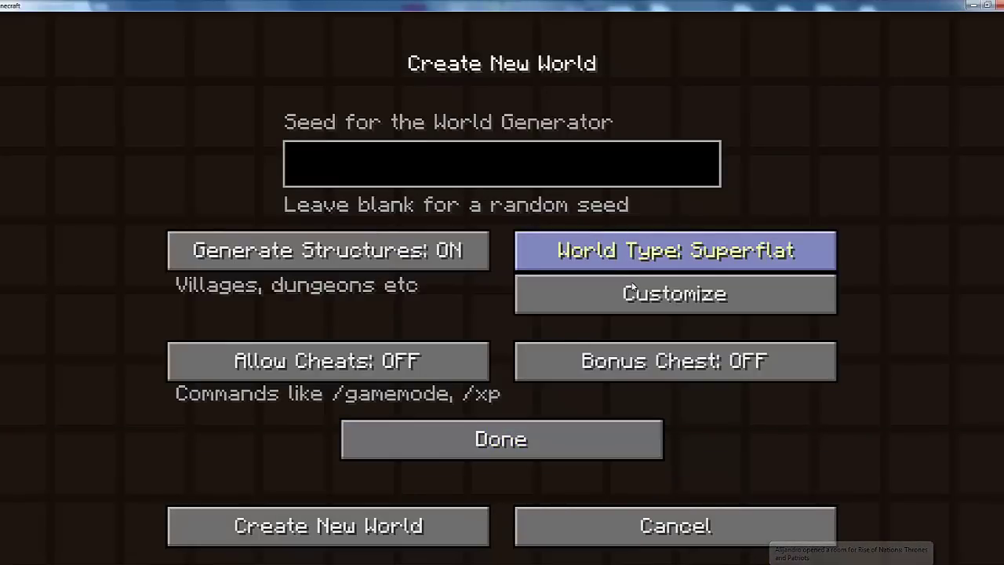
# - Apply the Redstone Ready Superflat preset to the new world's layers
pyautogui.click(623, 294)
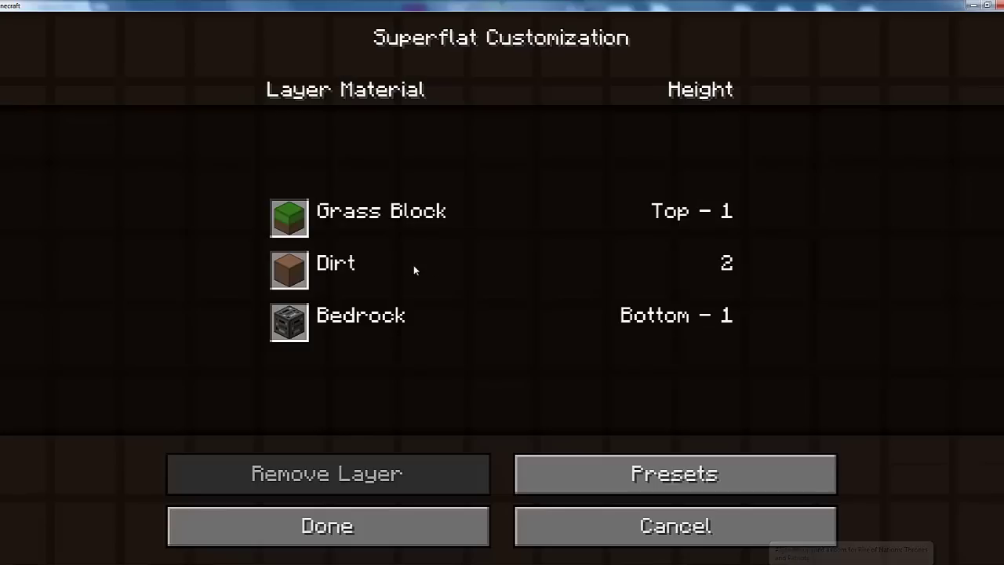
pyautogui.click(576, 476)
pyautogui.scroll(-2, 438, 342)
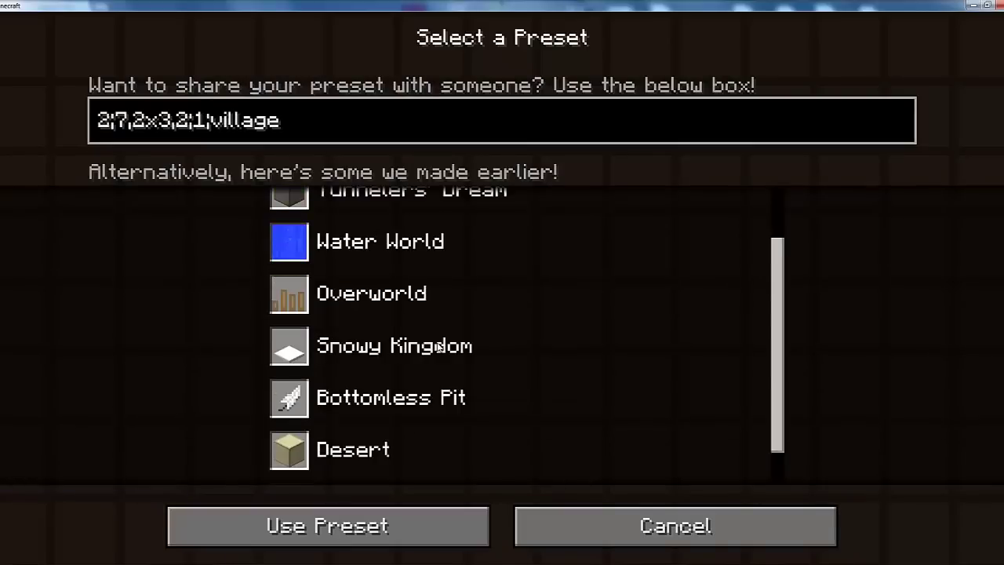
pyautogui.scroll(-1, 438, 342)
pyautogui.click(455, 453)
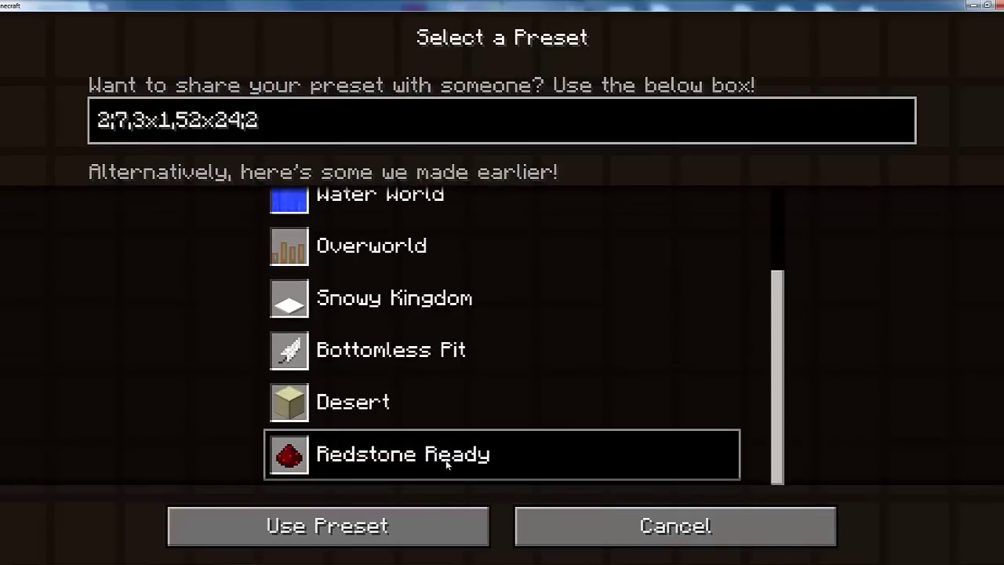
pyautogui.click(423, 519)
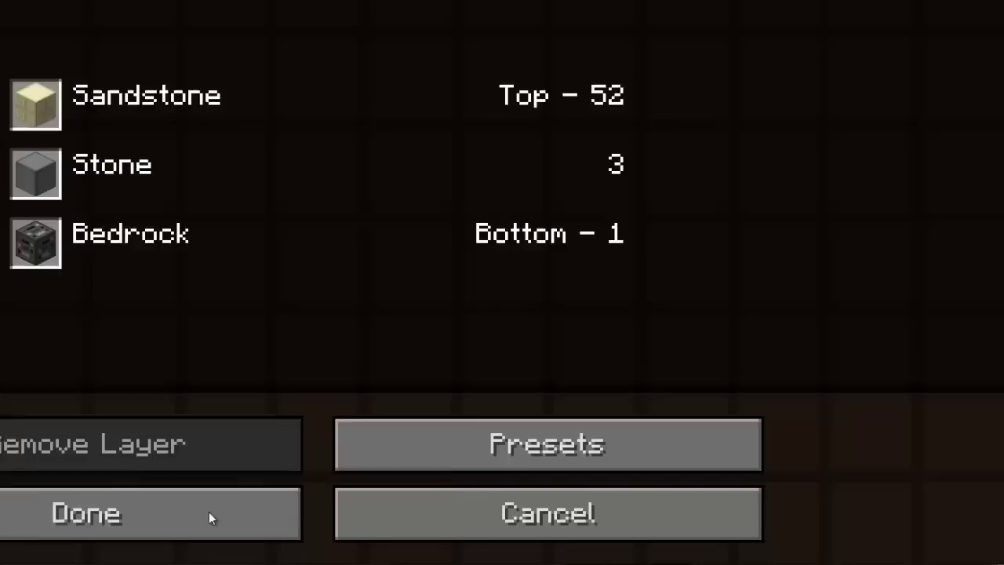
pyautogui.click(357, 524)
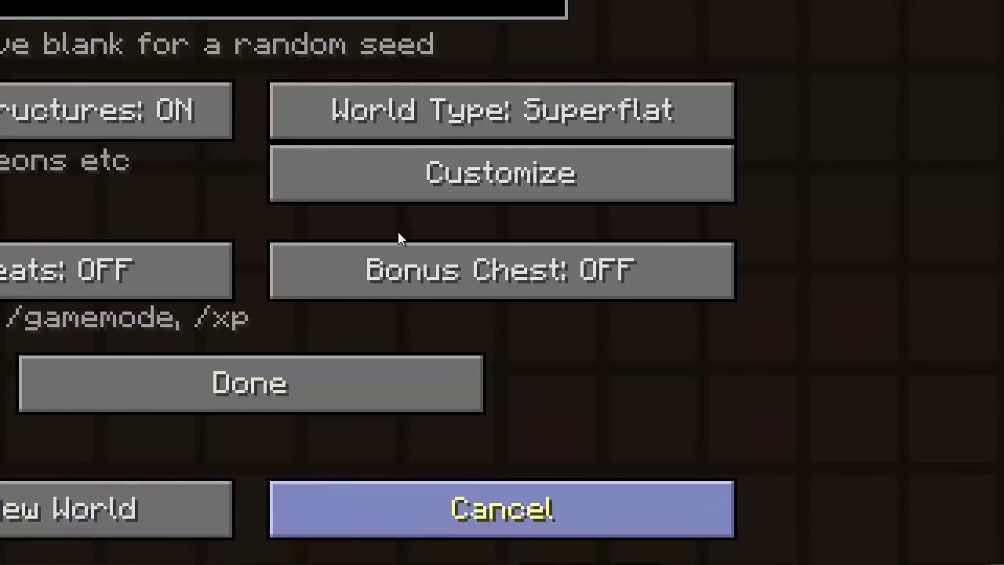
# - Reopen the layer customization, then cancel out without creating the world
pyautogui.click(494, 166)
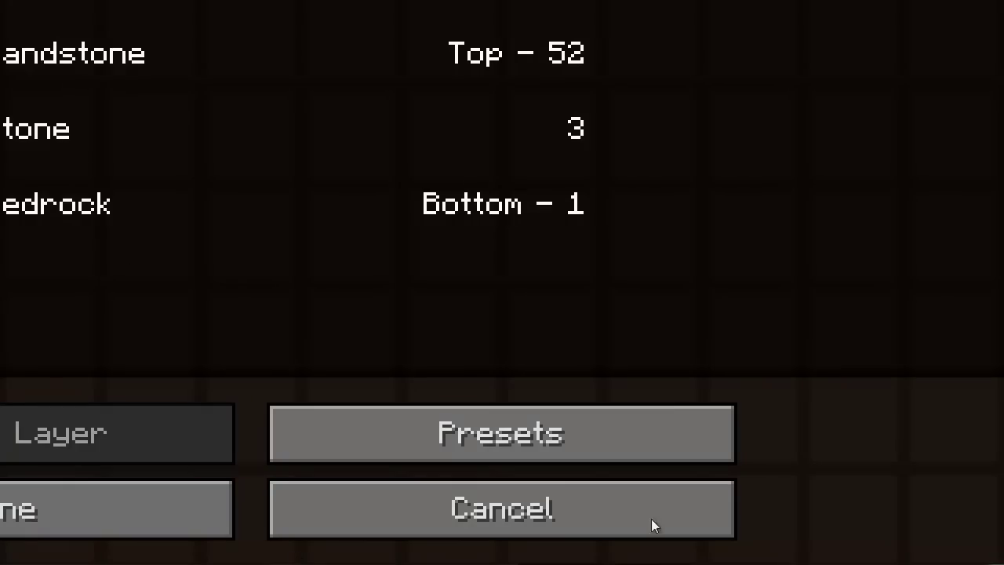
pyautogui.click(636, 501)
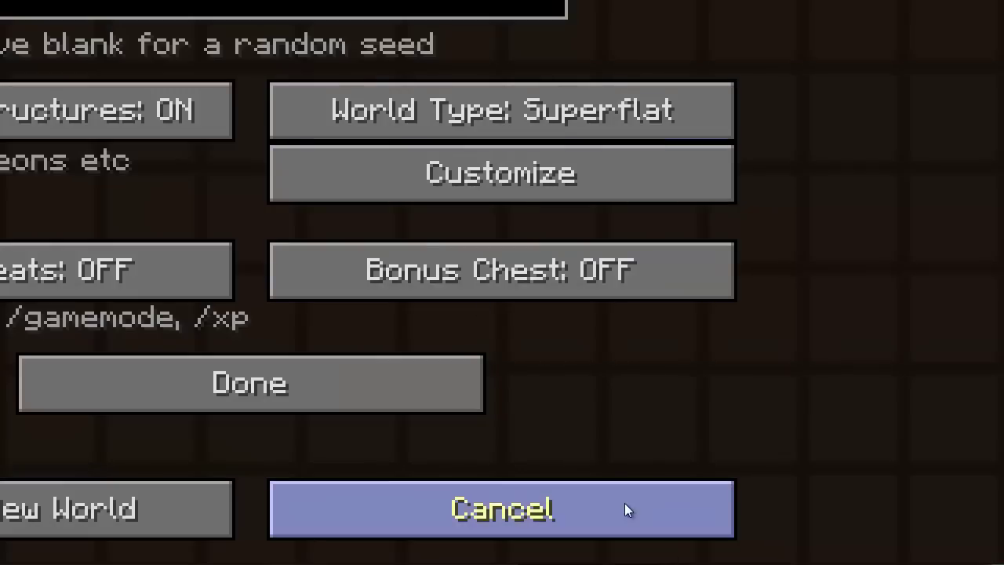
pyautogui.click(626, 505)
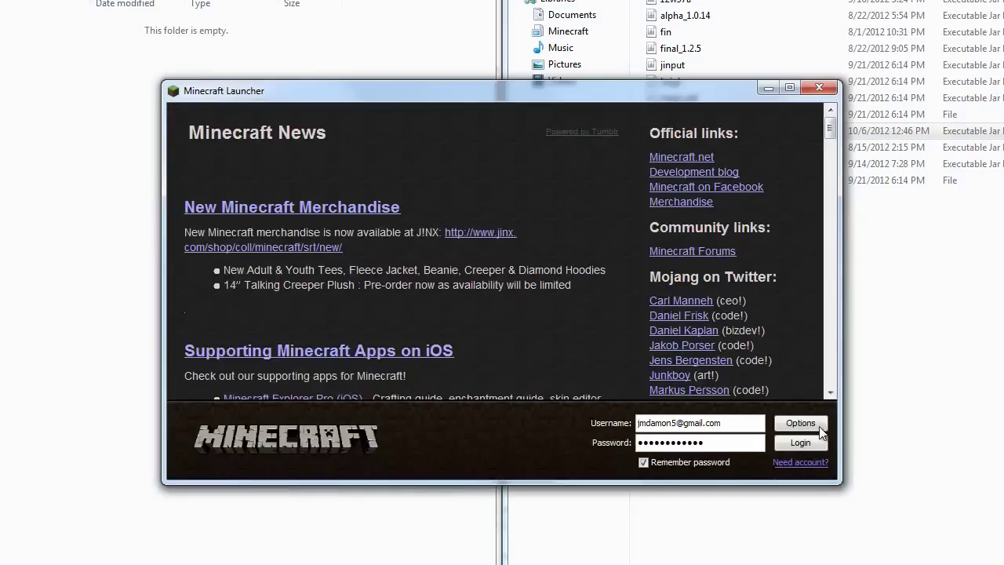
# - Force-update the game from launcher Options, then log in to launch Minecraft 1.3.2
pyautogui.click(815, 425)
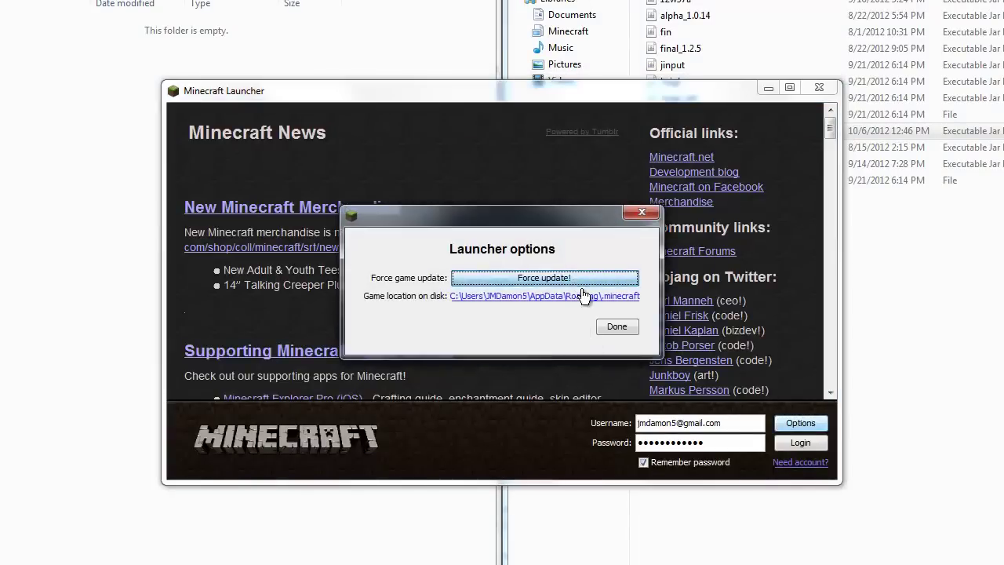
pyautogui.click(620, 329)
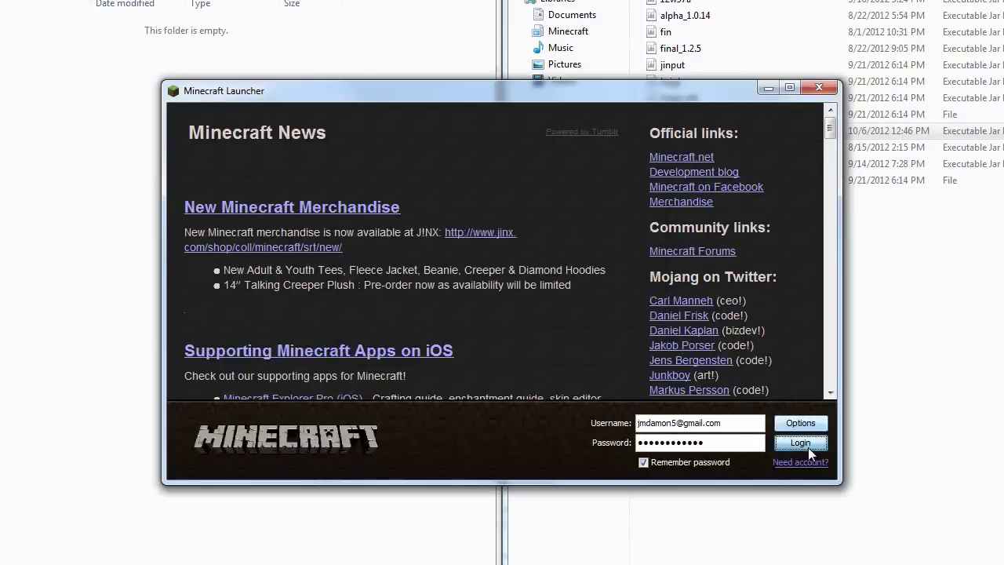
pyautogui.click(809, 446)
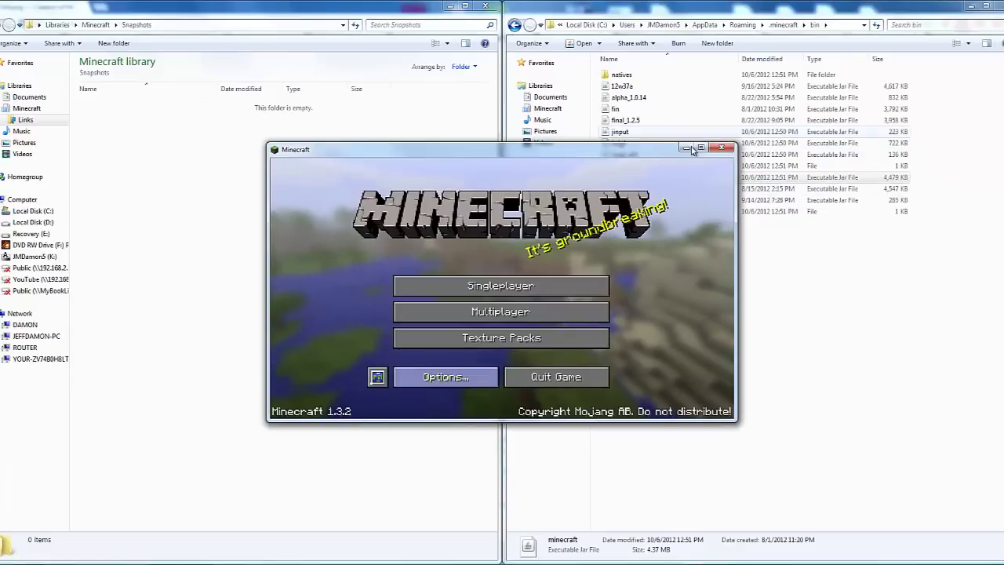
# - Maximize the Minecraft window so the 1.3.2 title menu fills the screen
pyautogui.click(697, 148)
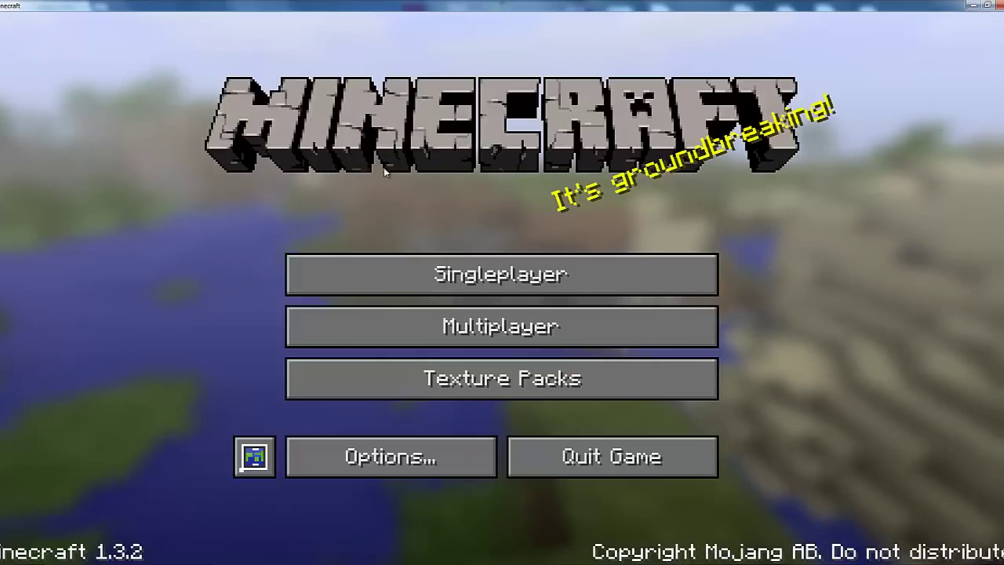